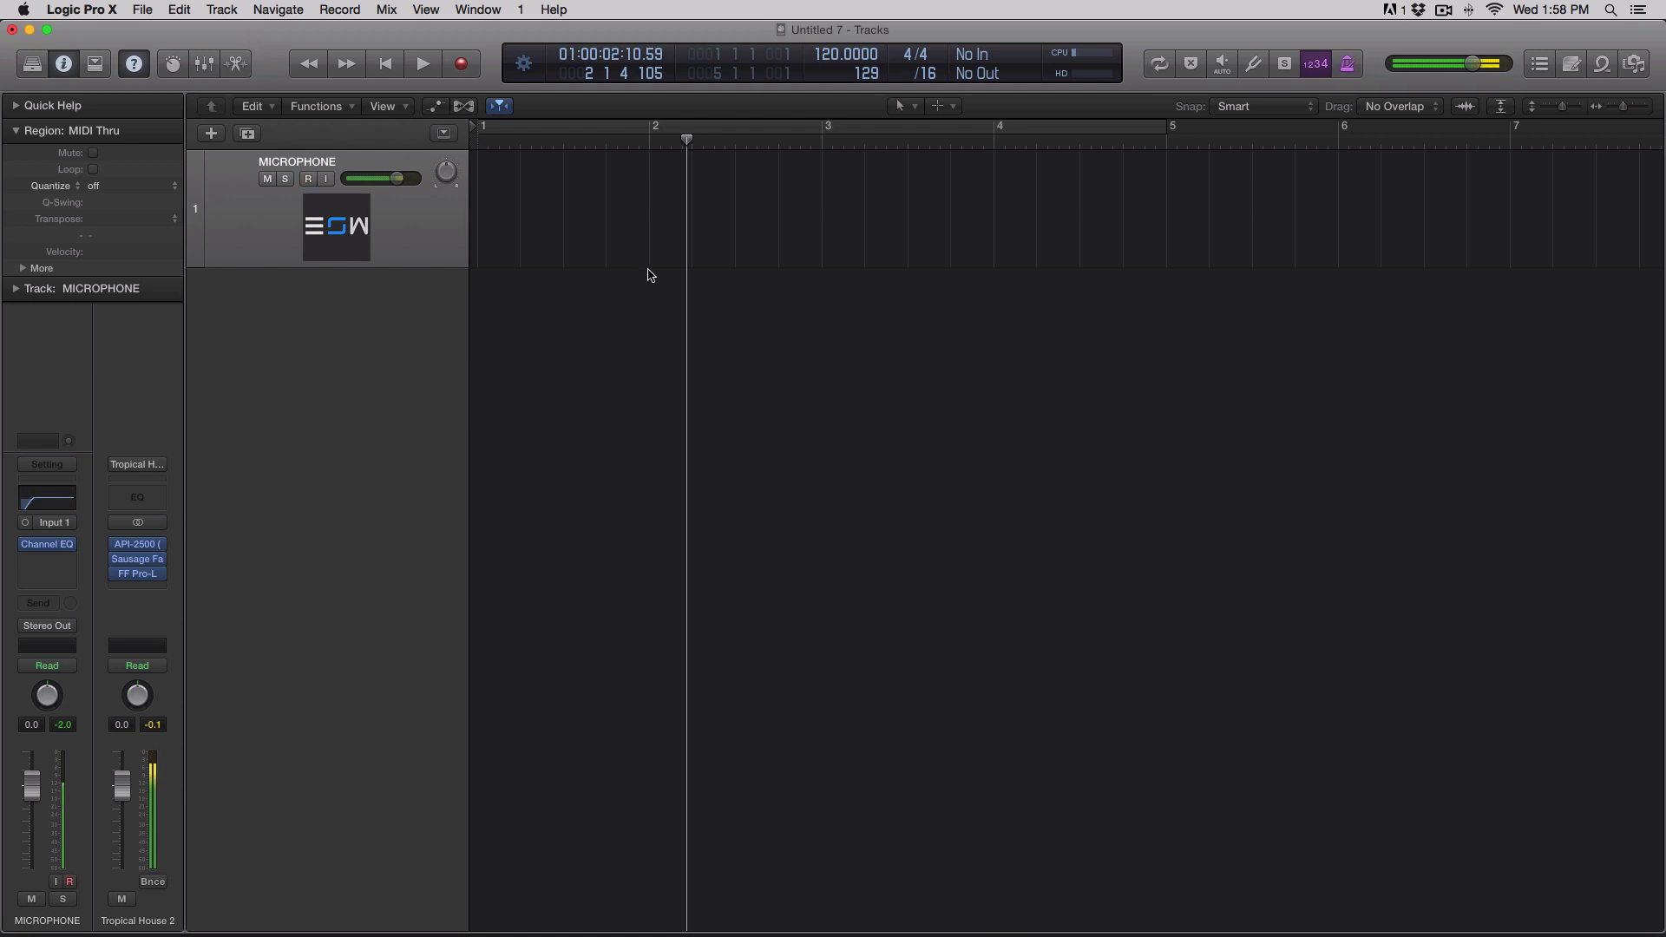
Step: View the Advanced pane of Logic's Preferences, then close the Preferences window
{"action": "left_click", "coordinate": [67, 10]}
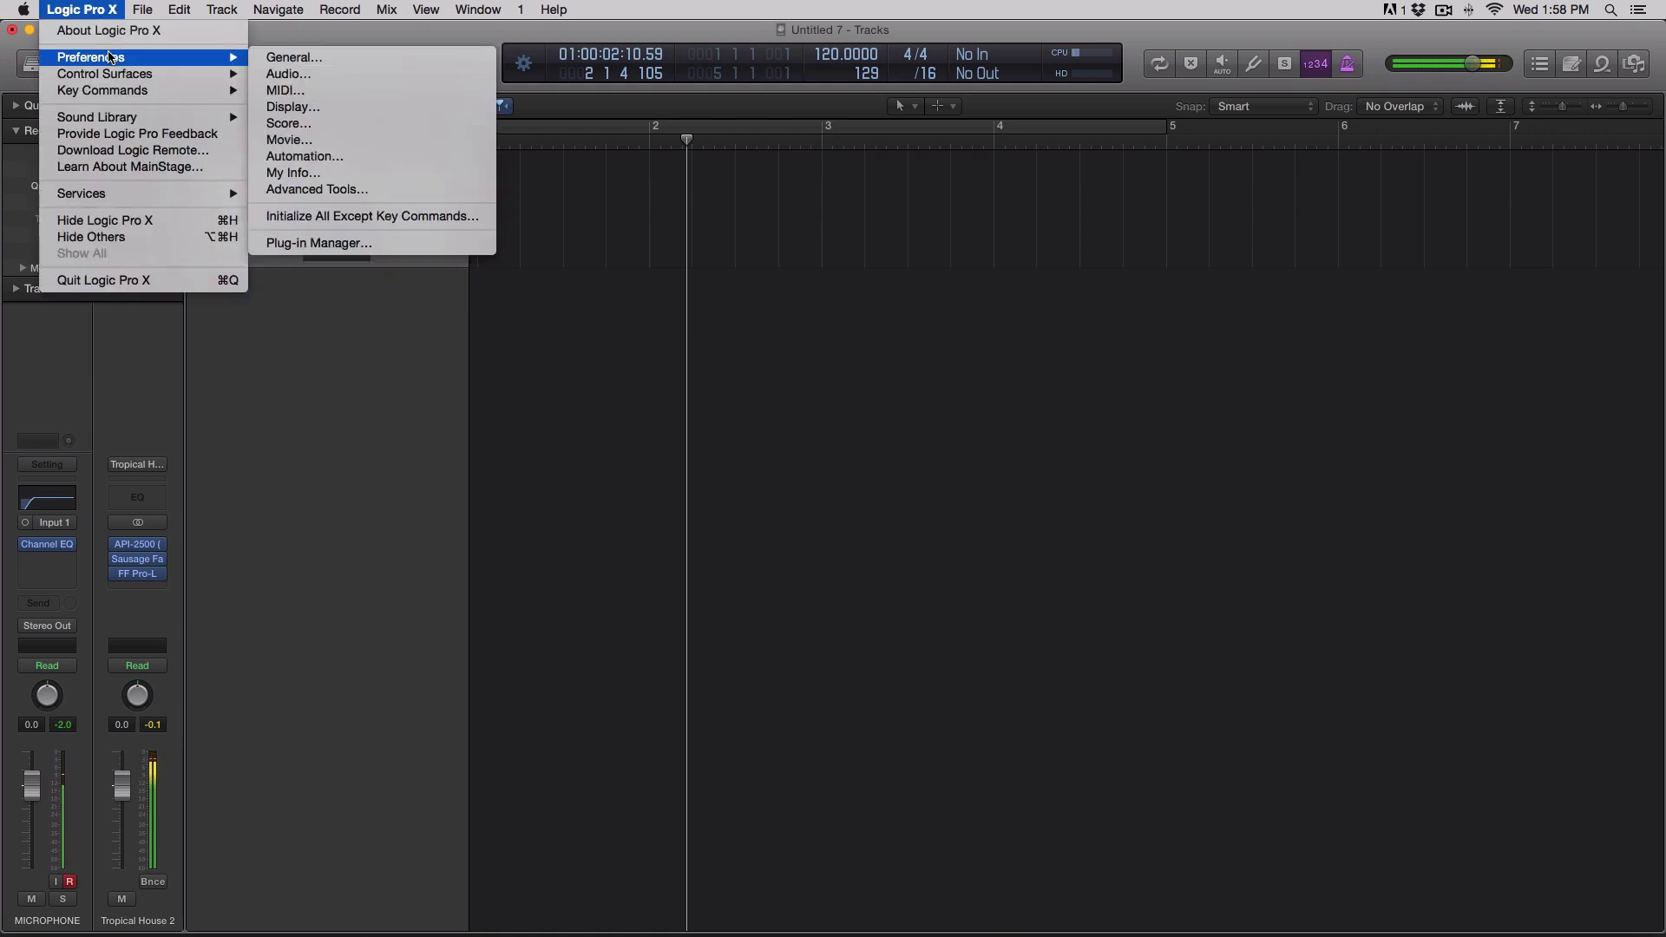
{"action": "left_click", "coordinate": [737, 231]}
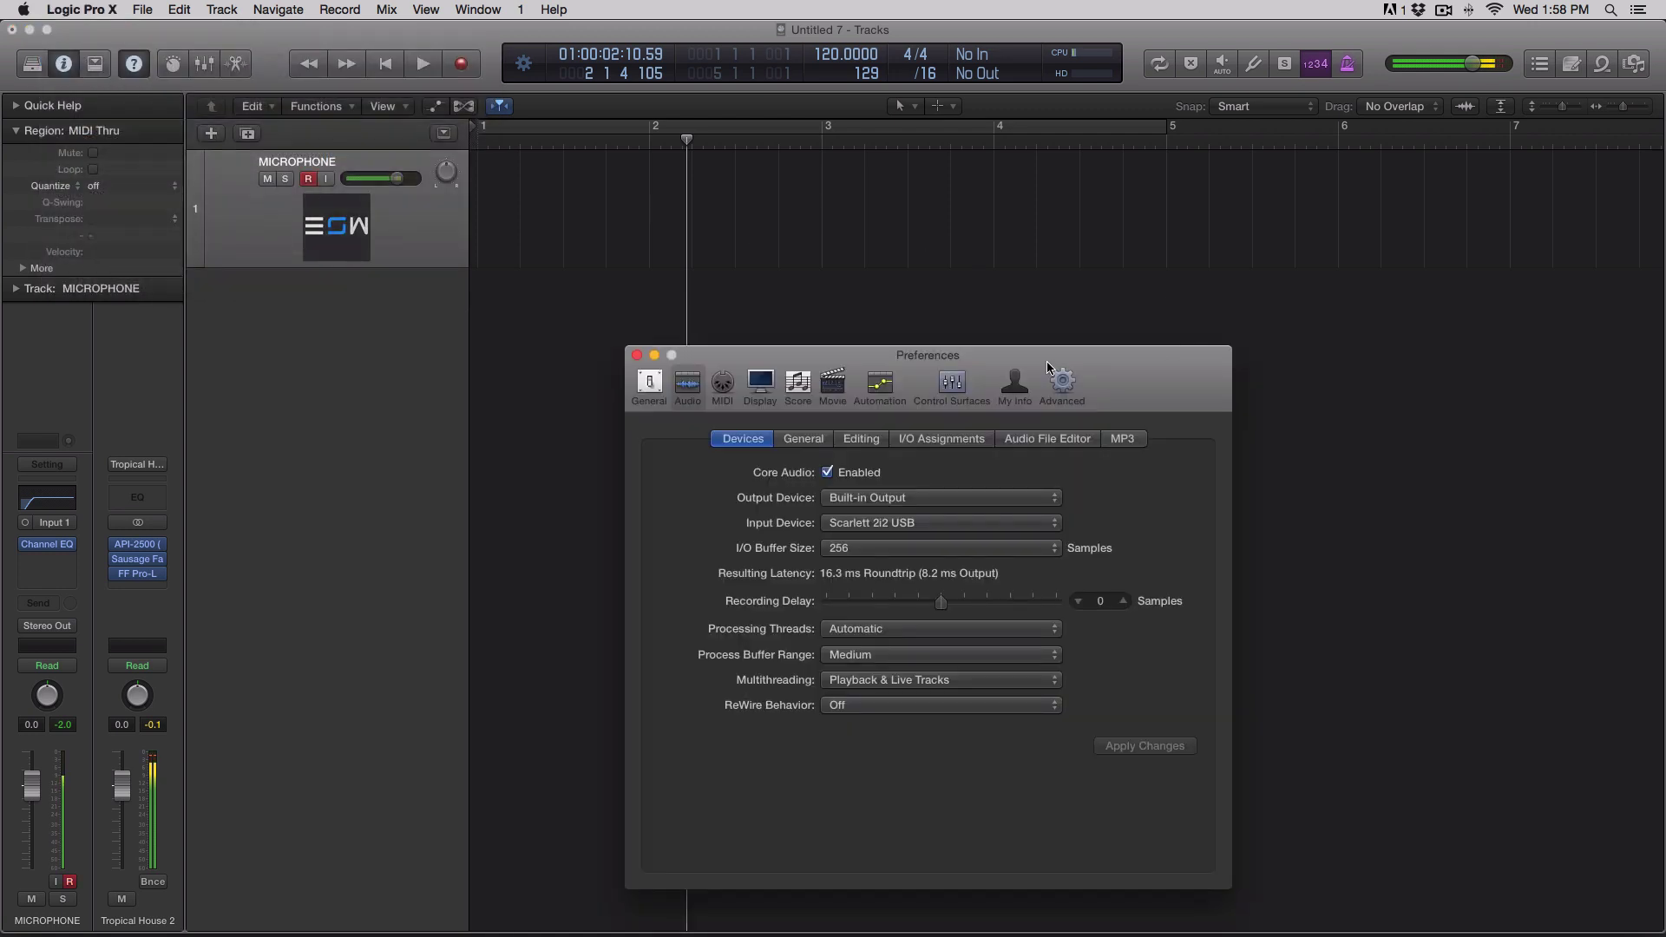
{"action": "left_click", "coordinate": [1062, 384]}
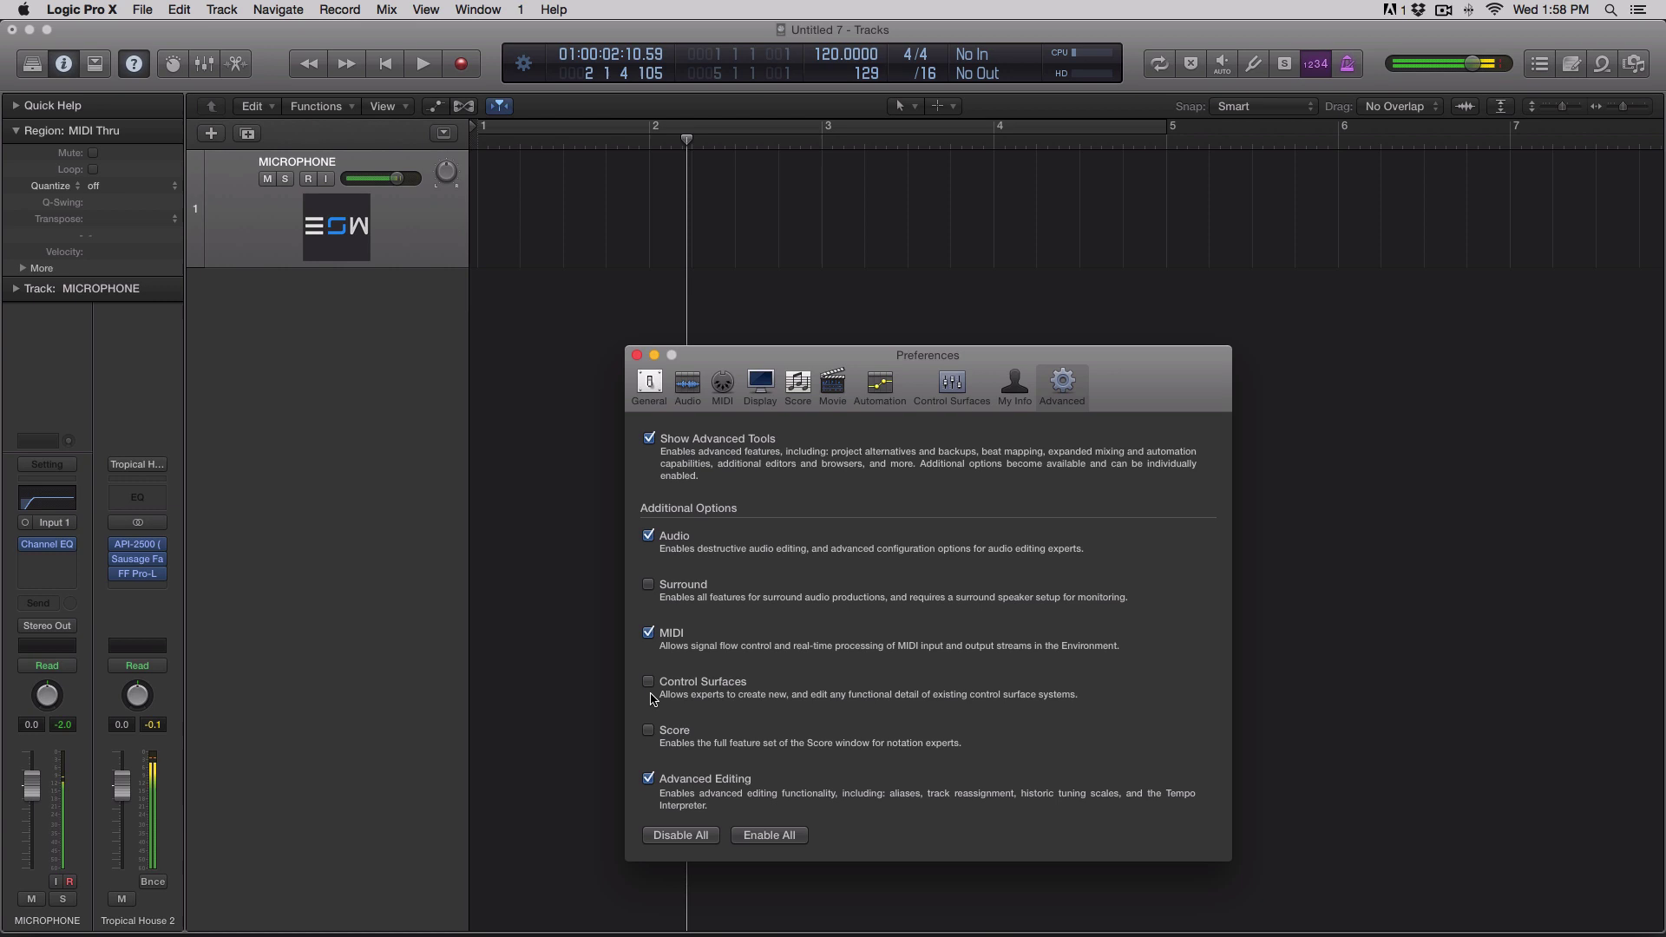
{"action": "left_click", "coordinate": [636, 355]}
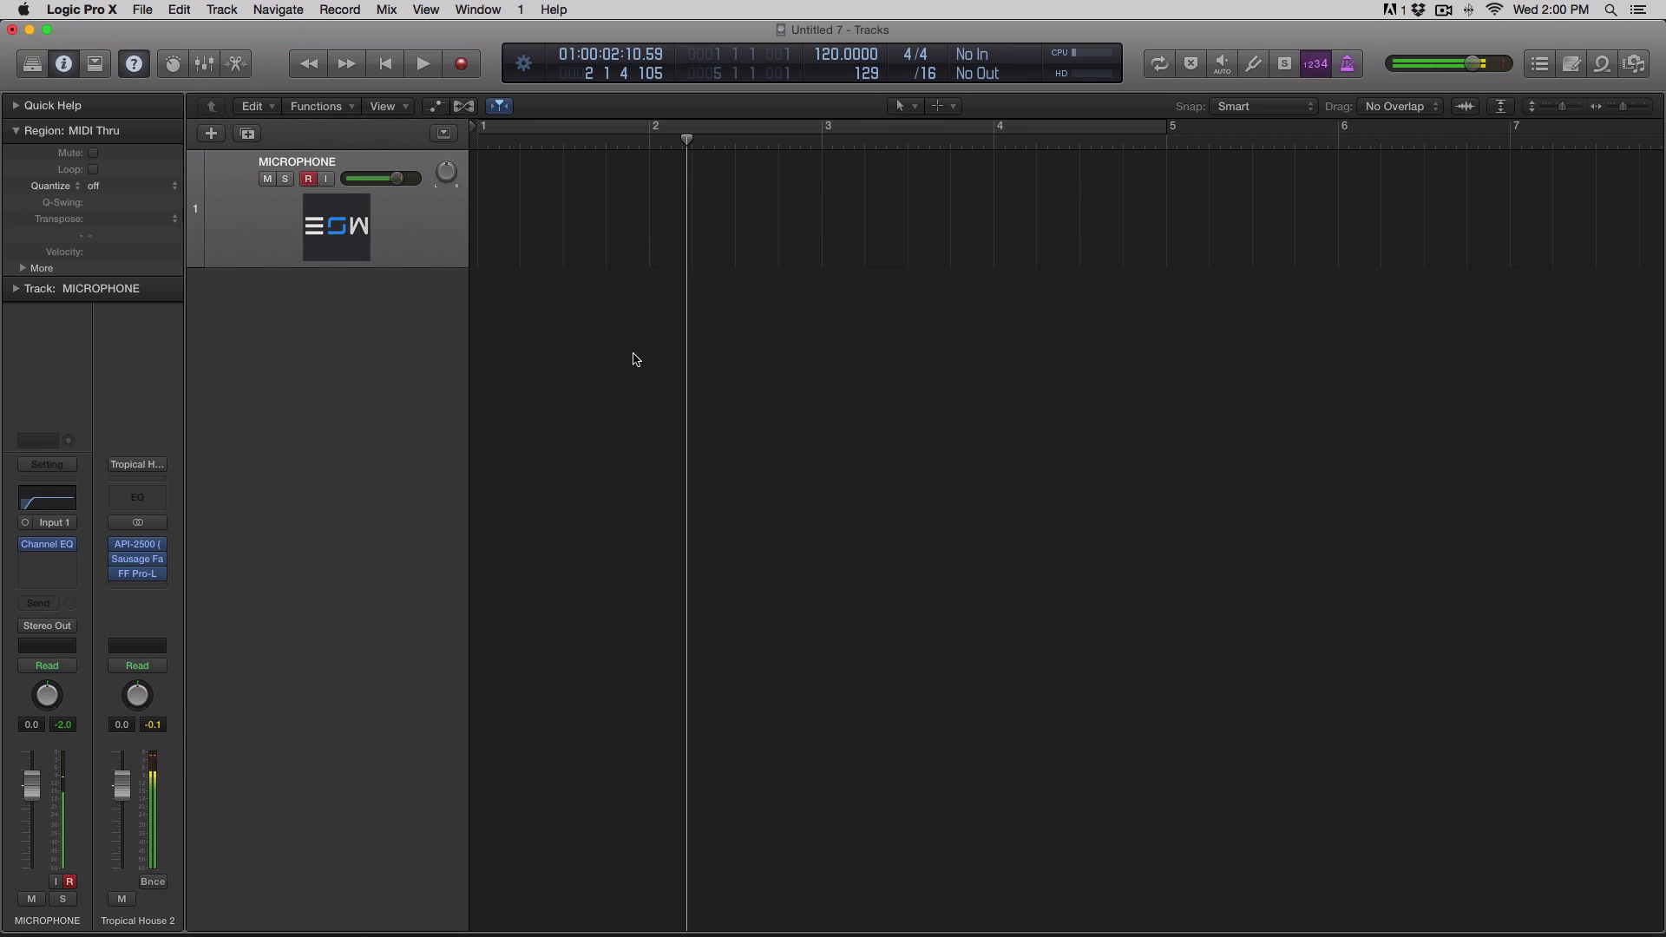
Step: Turn on a cycle area over bars 1–5 in the ruler
{"action": "double_click", "coordinate": [830, 54]}
{"action": "scroll", "coordinate": [770, 178], "scroll_direction": "left", "scroll_amount": 3}
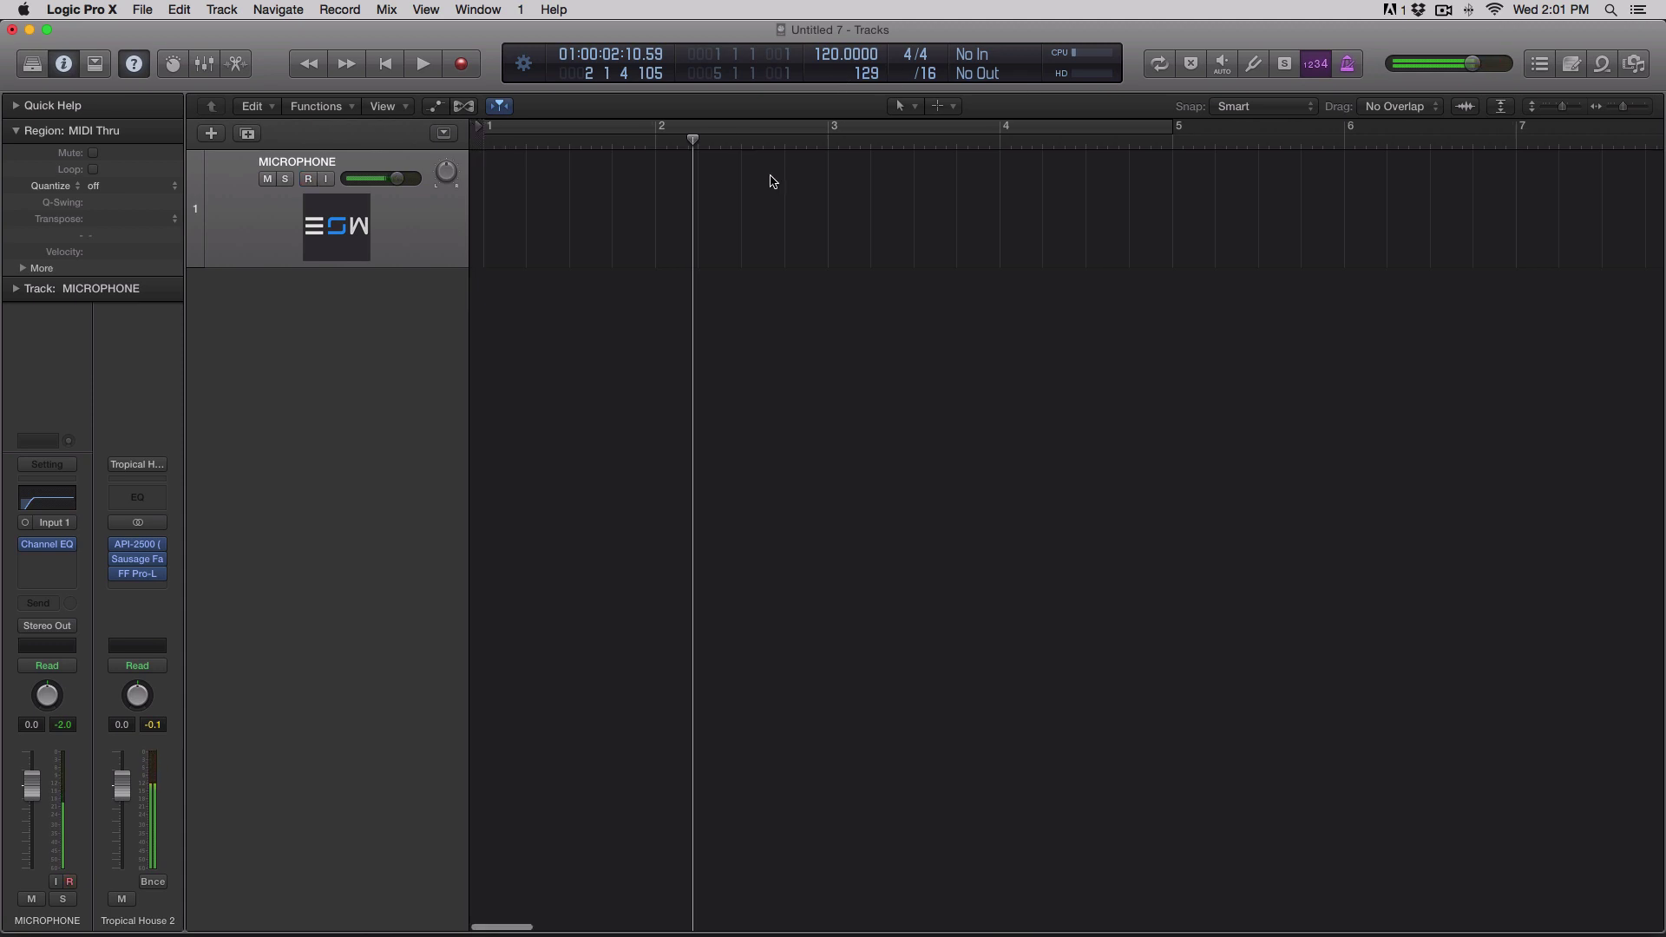
{"action": "left_click", "coordinate": [585, 130]}
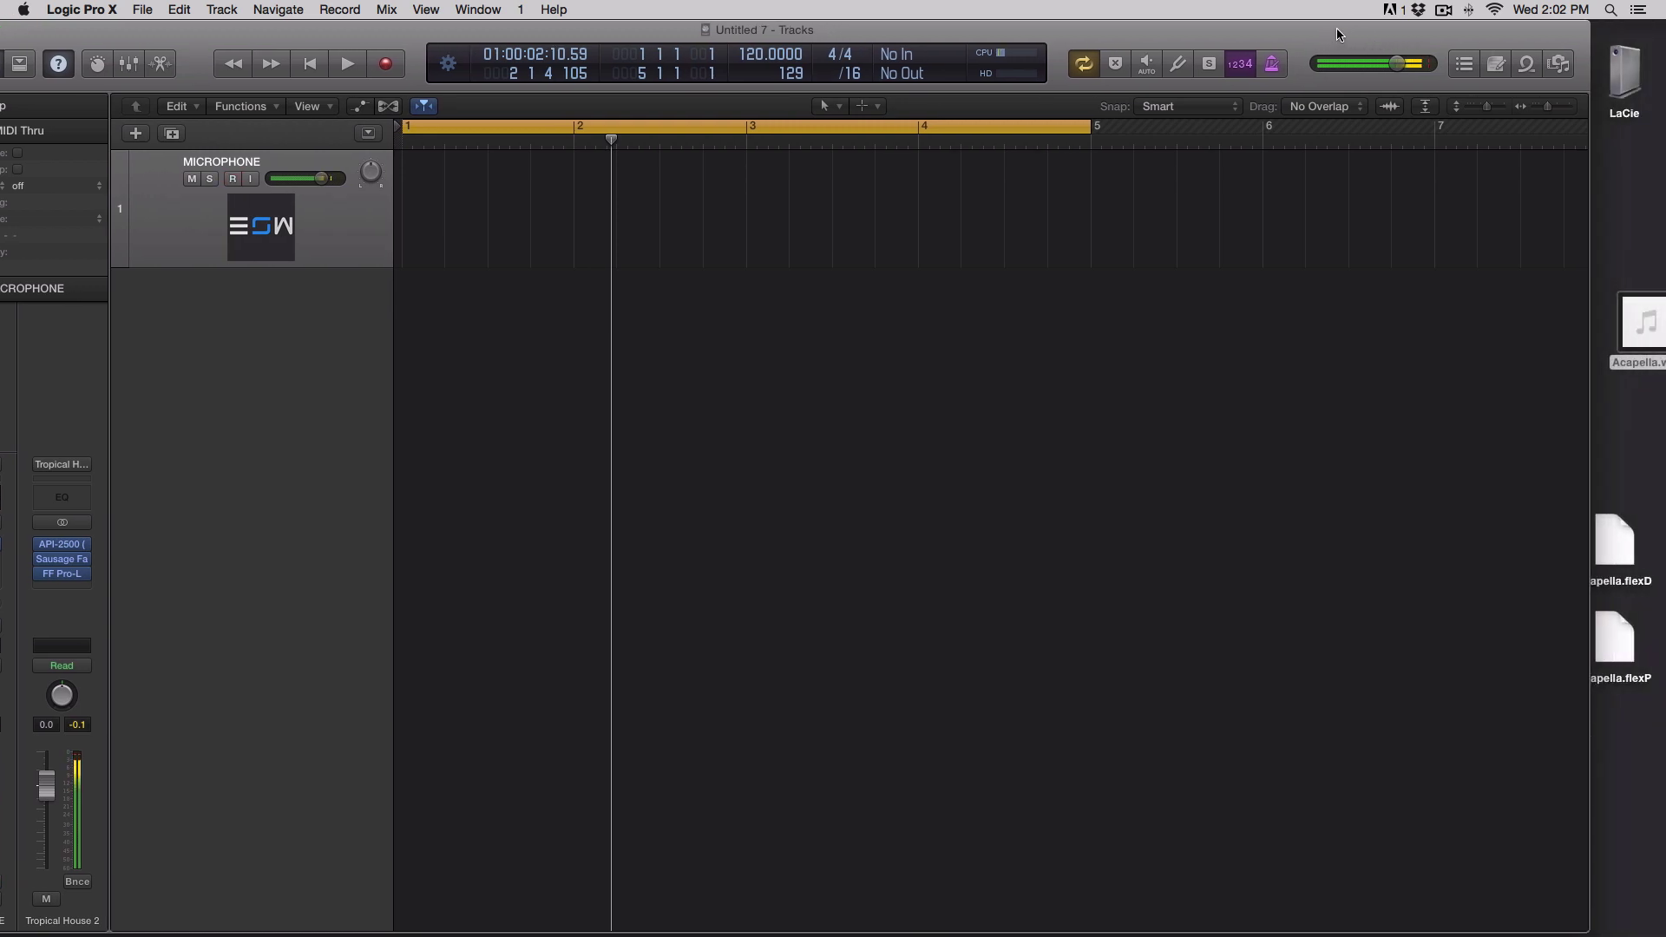
Step: Drop Acapella.wav into the Tracks area, importing its 133 bpm tempo but skipping its markers
{"action": "left_click_drag", "start_coordinate": [1337, 27], "coordinate": [1360, 28]}
{"action": "left_click_drag", "start_coordinate": [1647, 323], "coordinate": [421, 387]}
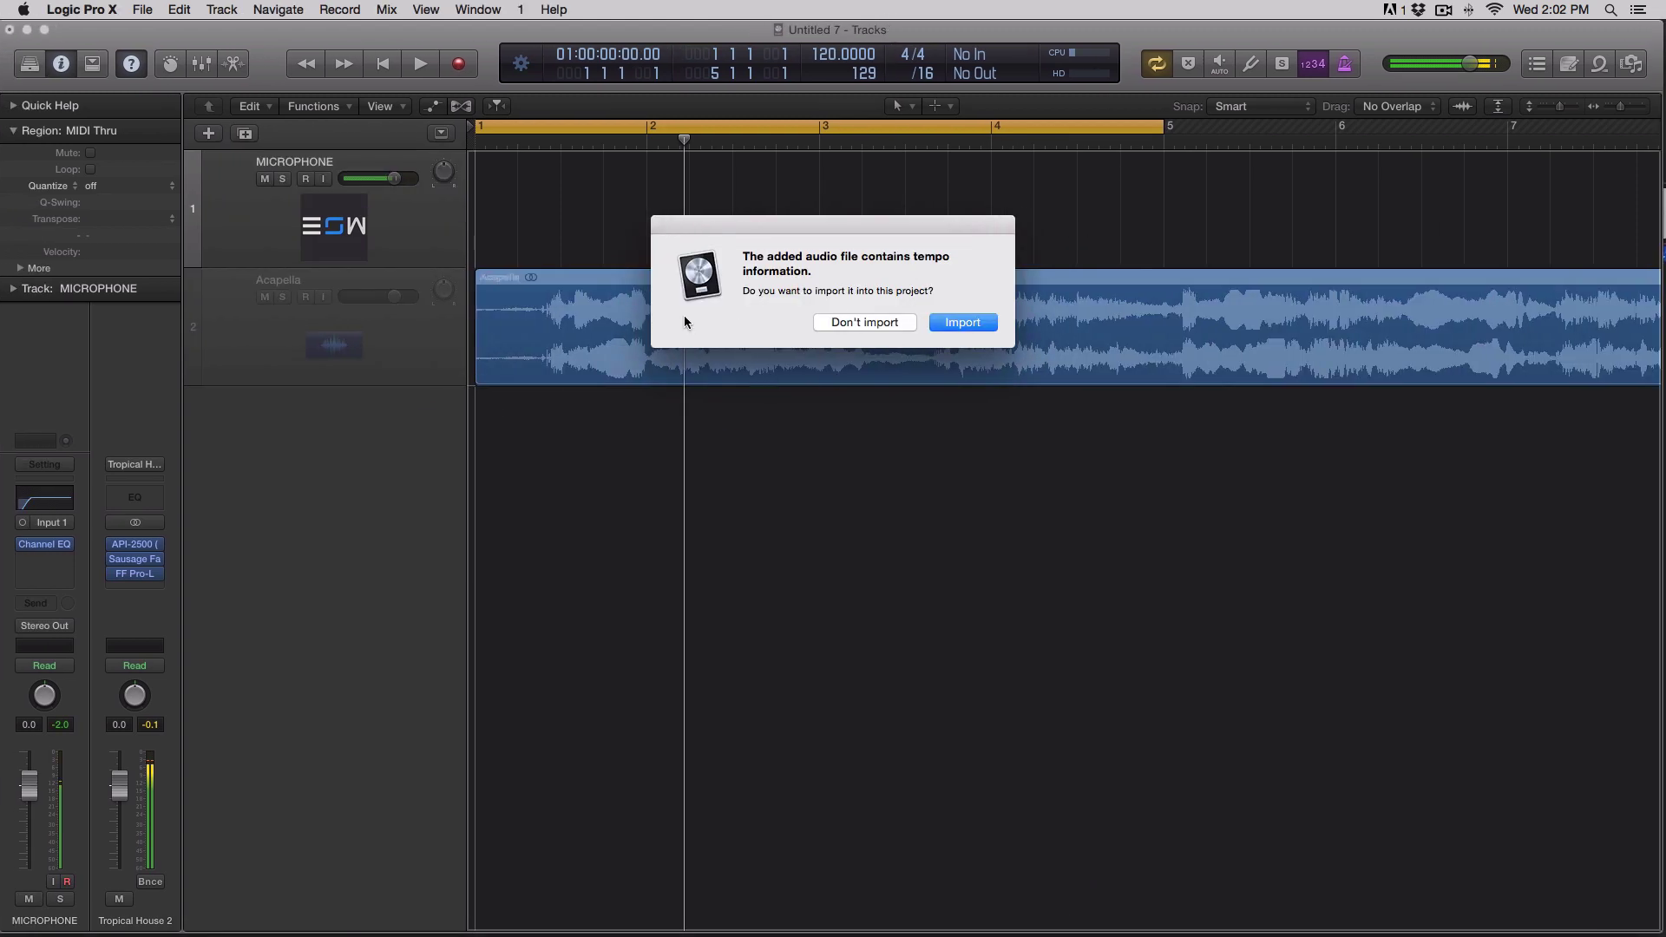
{"action": "left_click", "coordinate": [950, 326]}
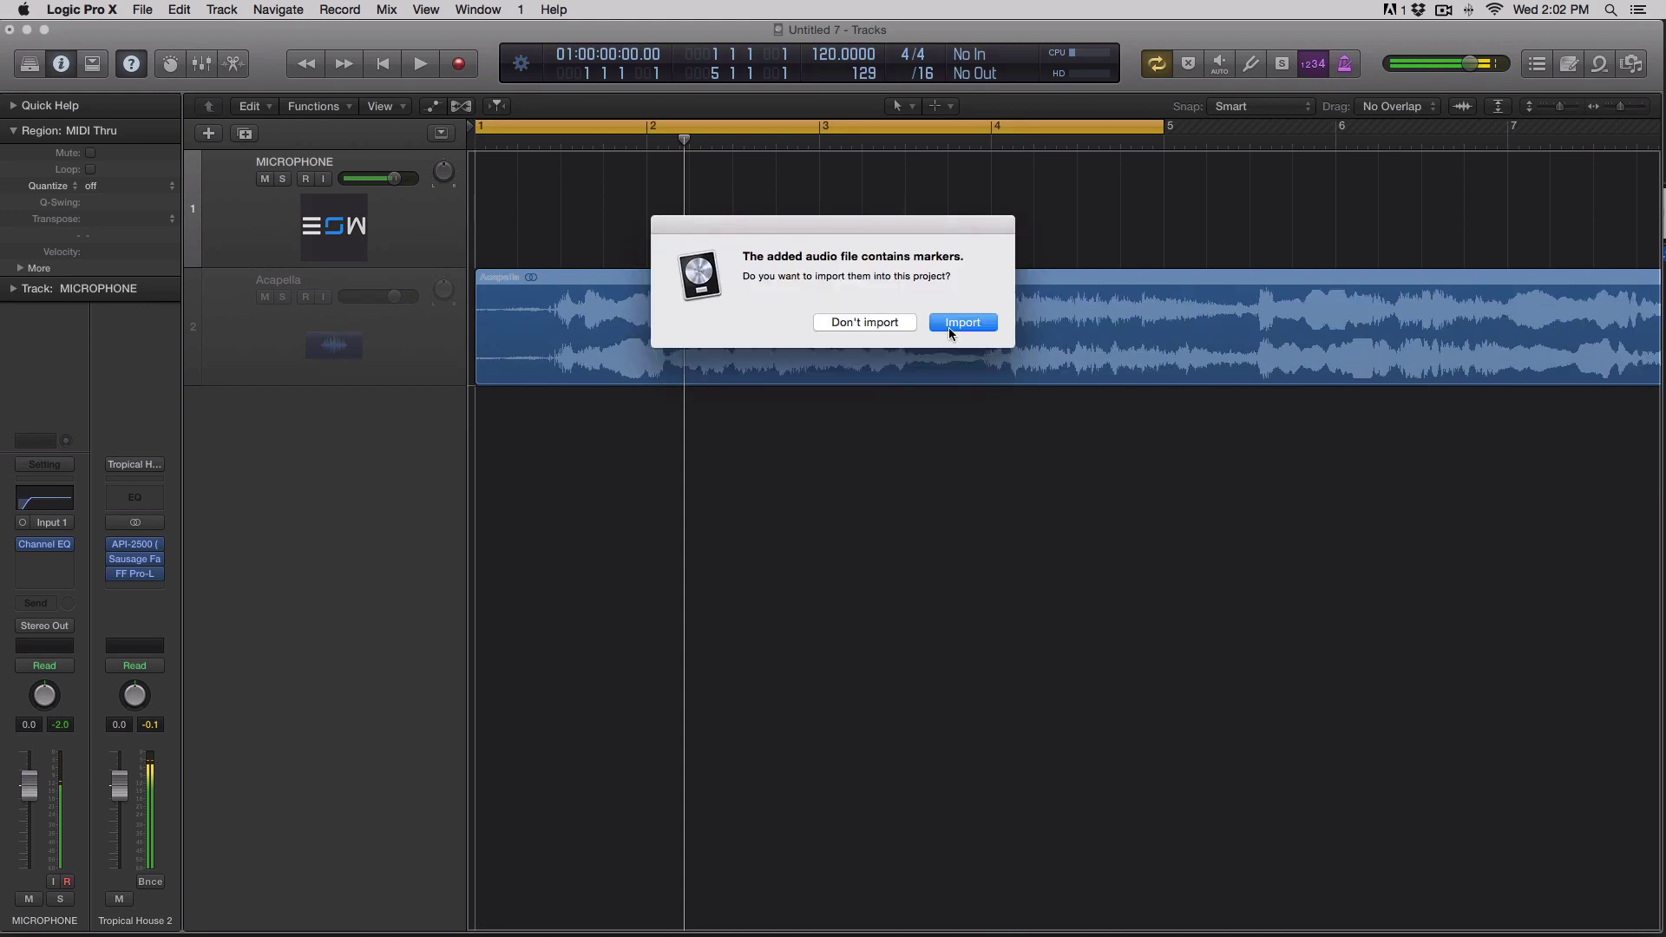
{"action": "left_click", "coordinate": [852, 322]}
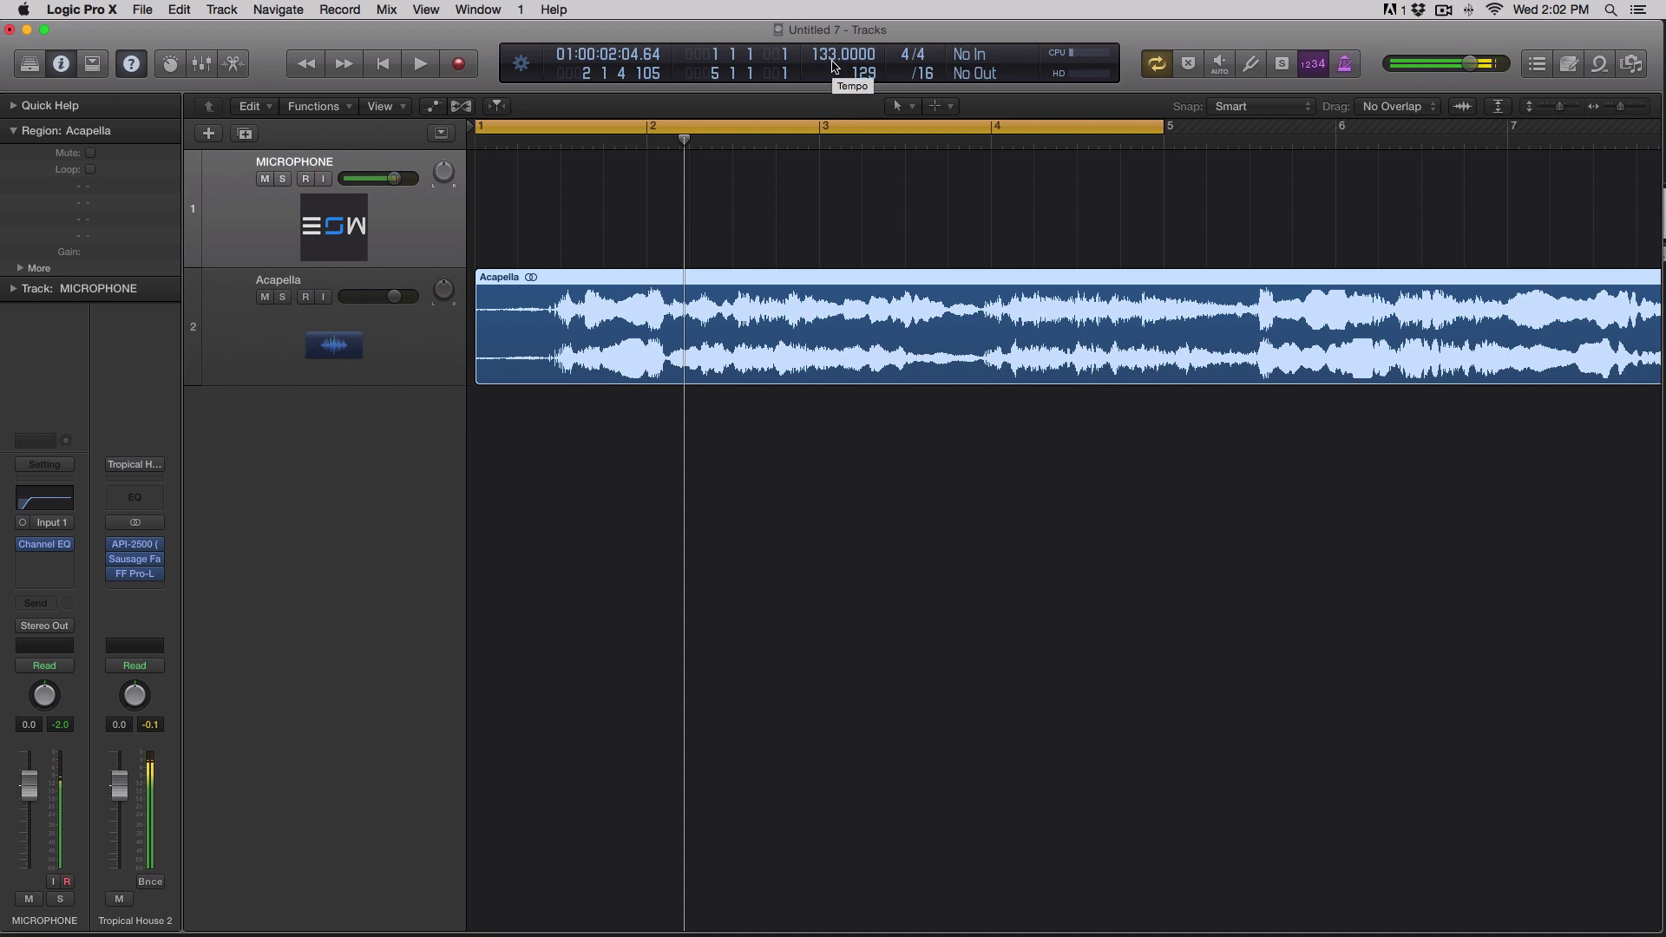
Step: Set the project tempo in the LCD to 145 bpm
{"action": "scroll", "coordinate": [734, 321], "scroll_direction": "down", "scroll_amount": 5}
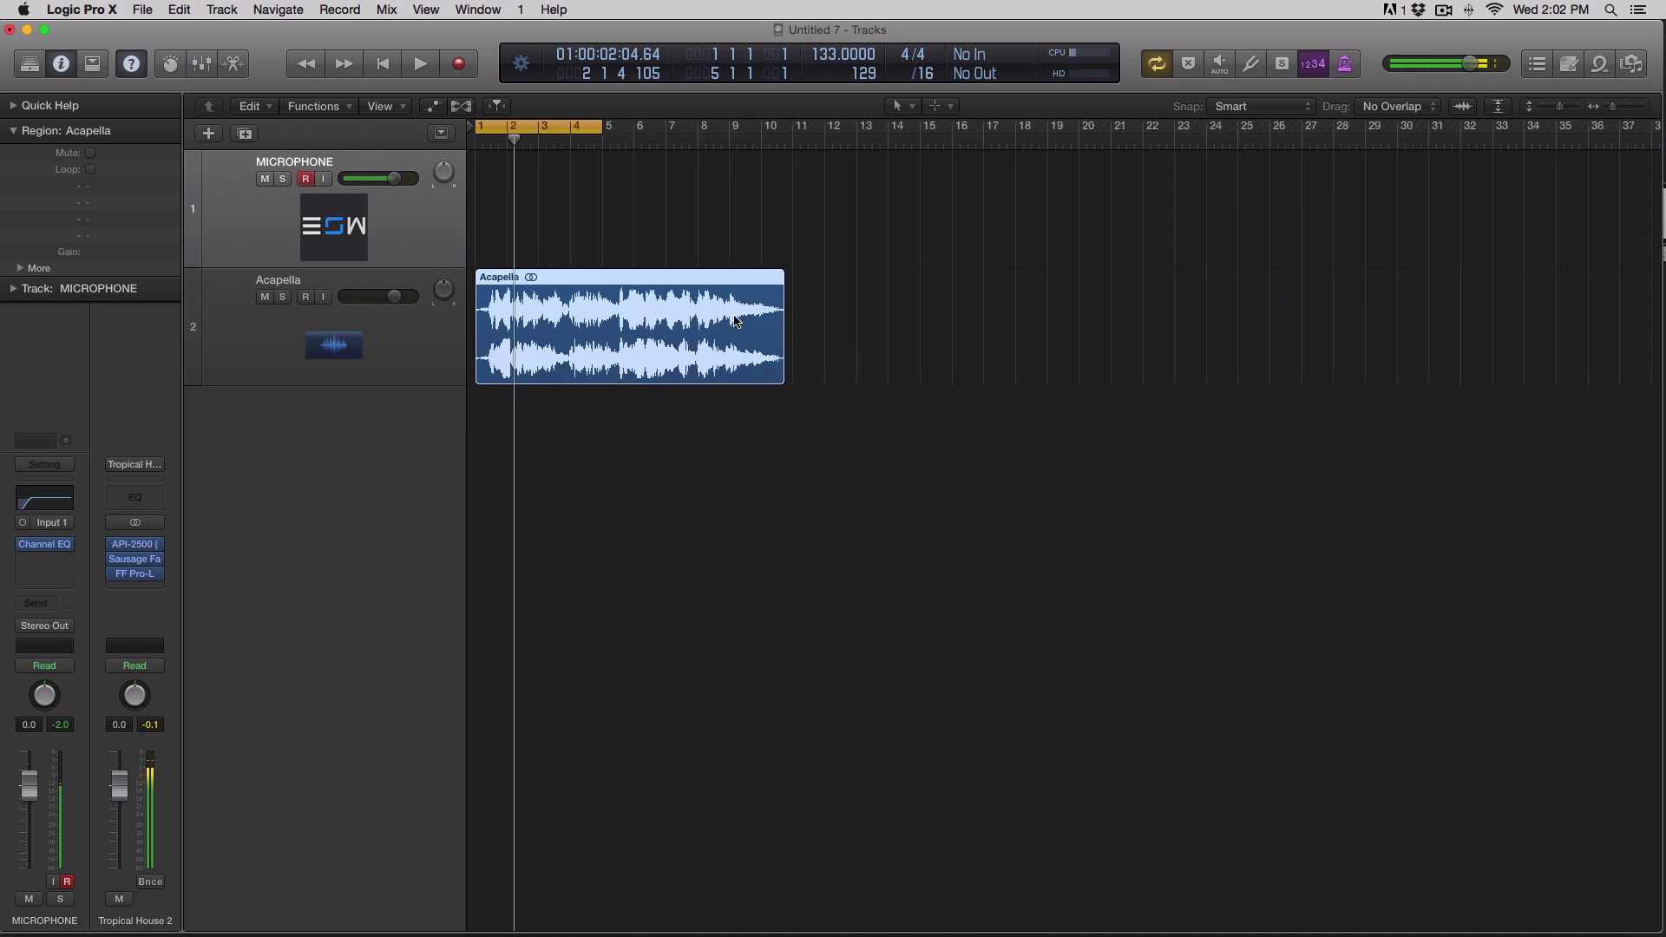
{"action": "scroll", "coordinate": [734, 321], "scroll_direction": "up", "scroll_amount": 3}
{"action": "left_click", "coordinate": [610, 139]}
{"action": "left_click", "coordinate": [610, 131]}
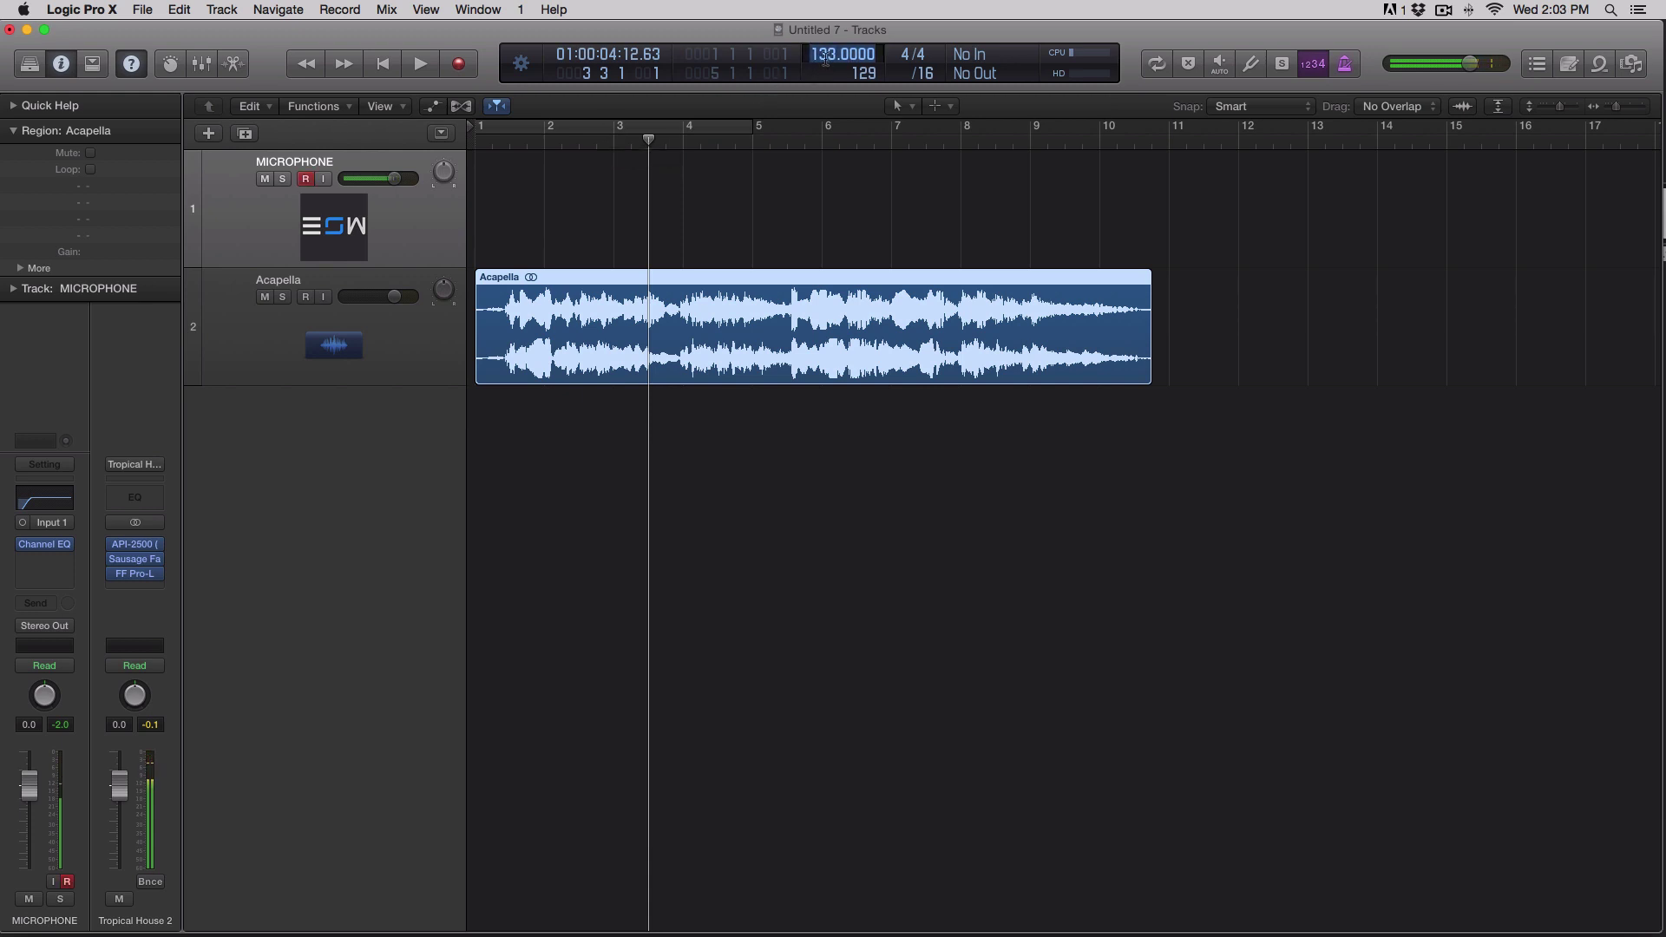
{"action": "type", "text": "145"}
{"action": "key", "text": "Return"}
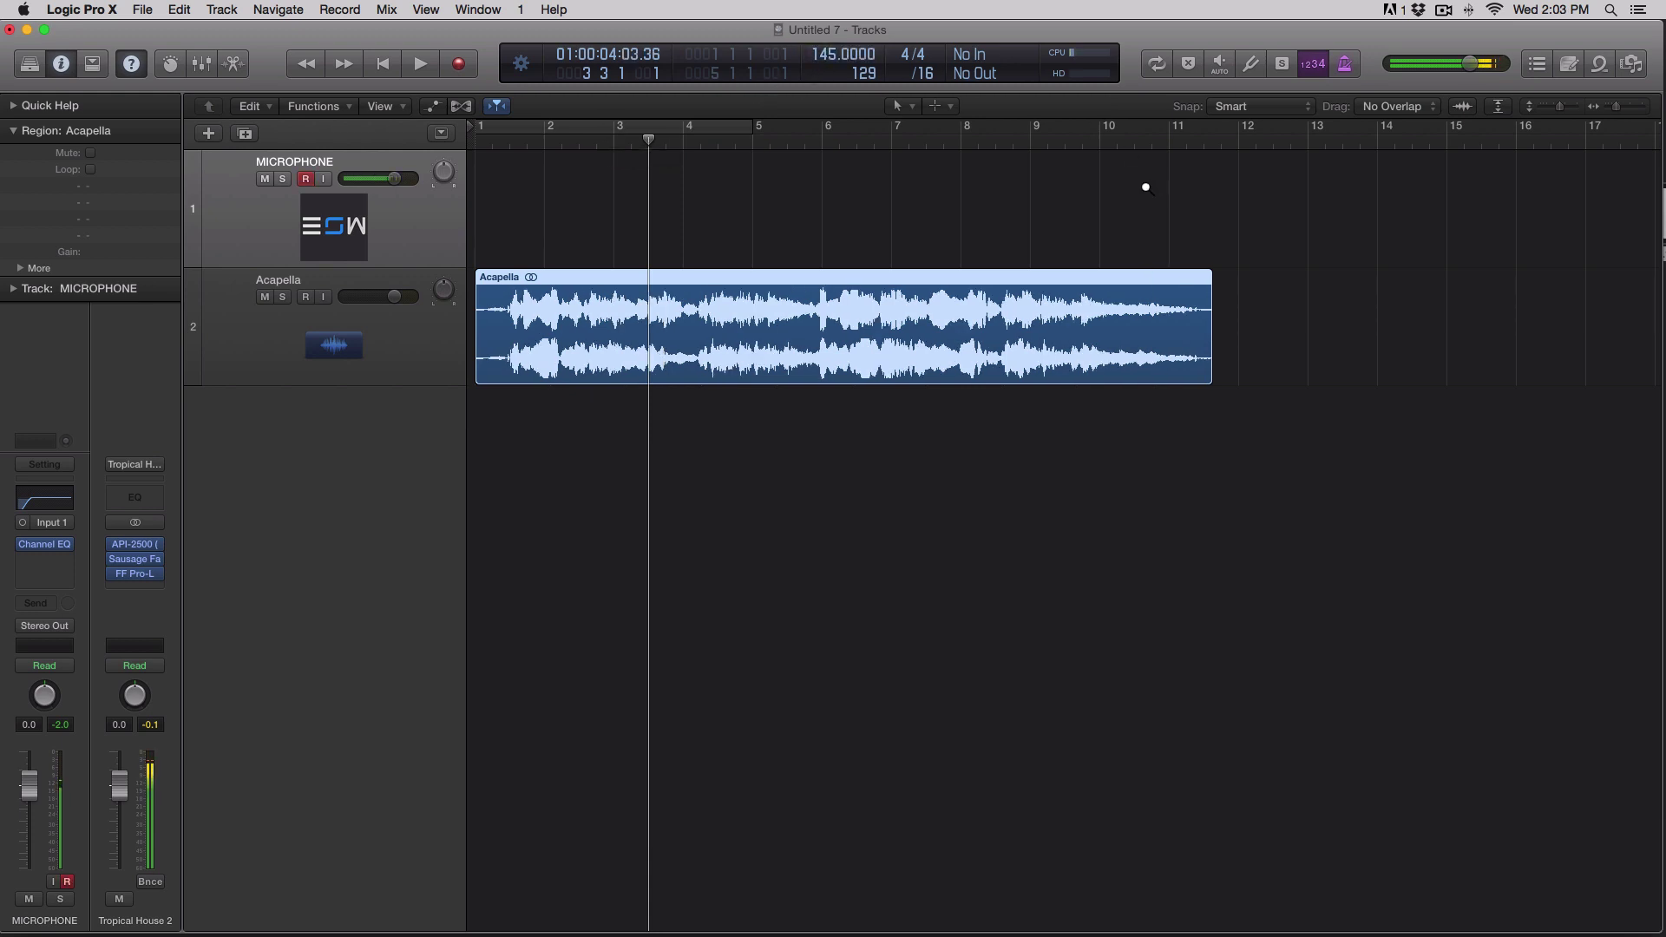
Step: Play from the song start and lower the Acapella track volume to about -6.6 dB
{"action": "left_click", "coordinate": [474, 138]}
{"action": "key", "text": "space"}
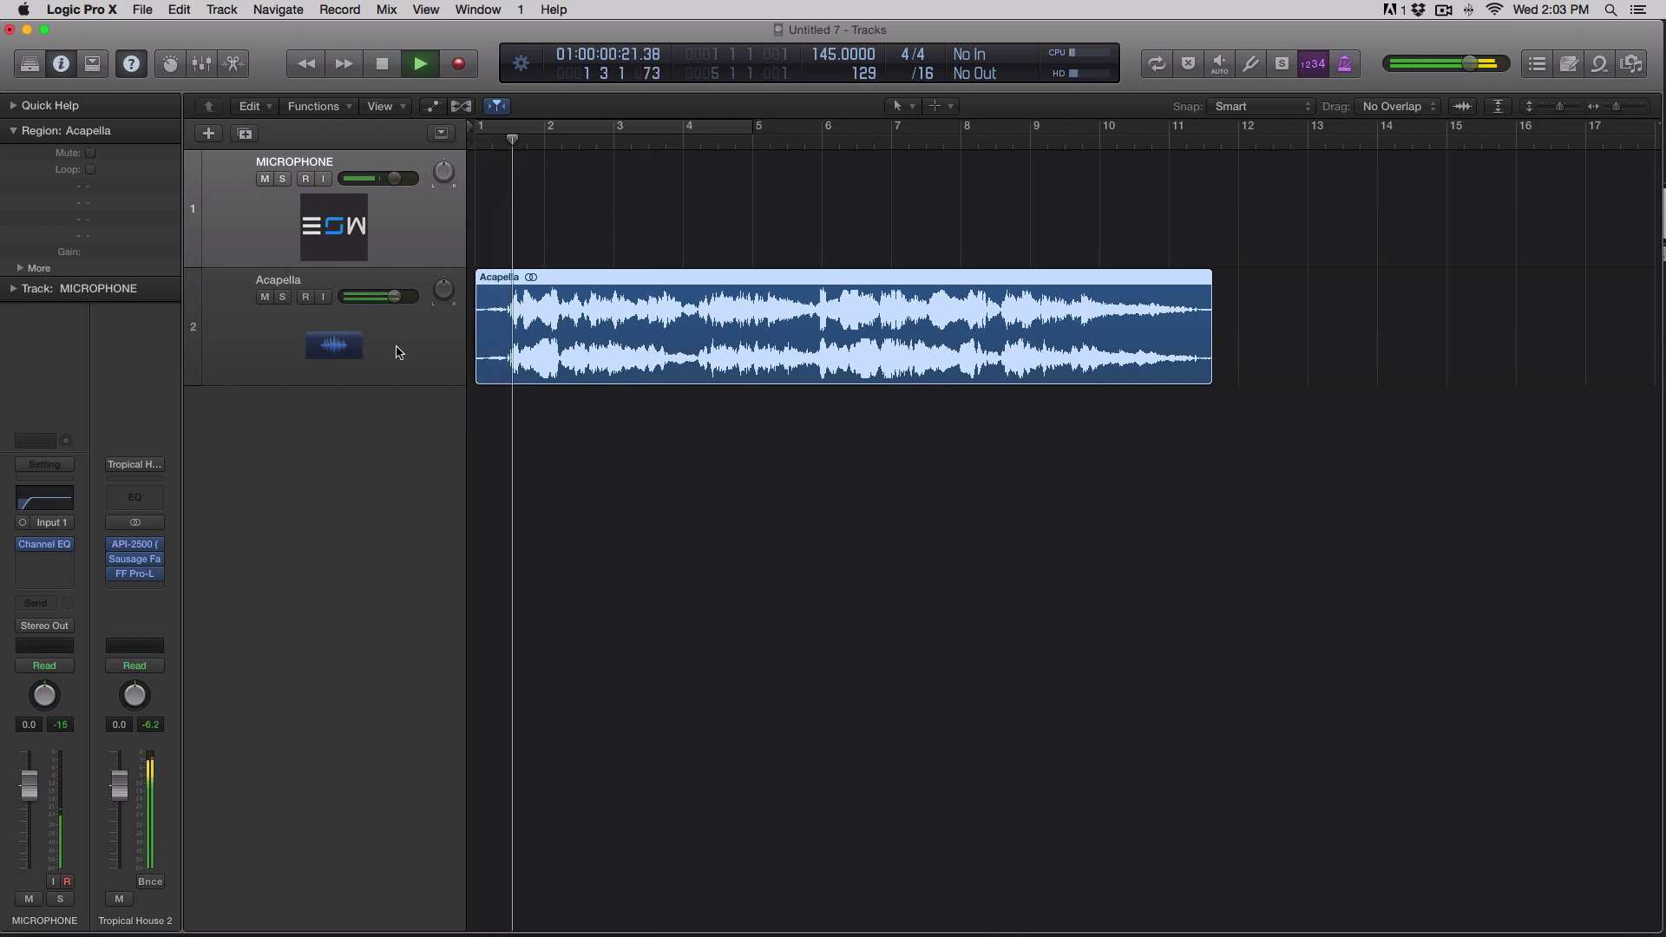
{"action": "left_click_drag", "start_coordinate": [394, 296], "coordinate": [376, 296]}
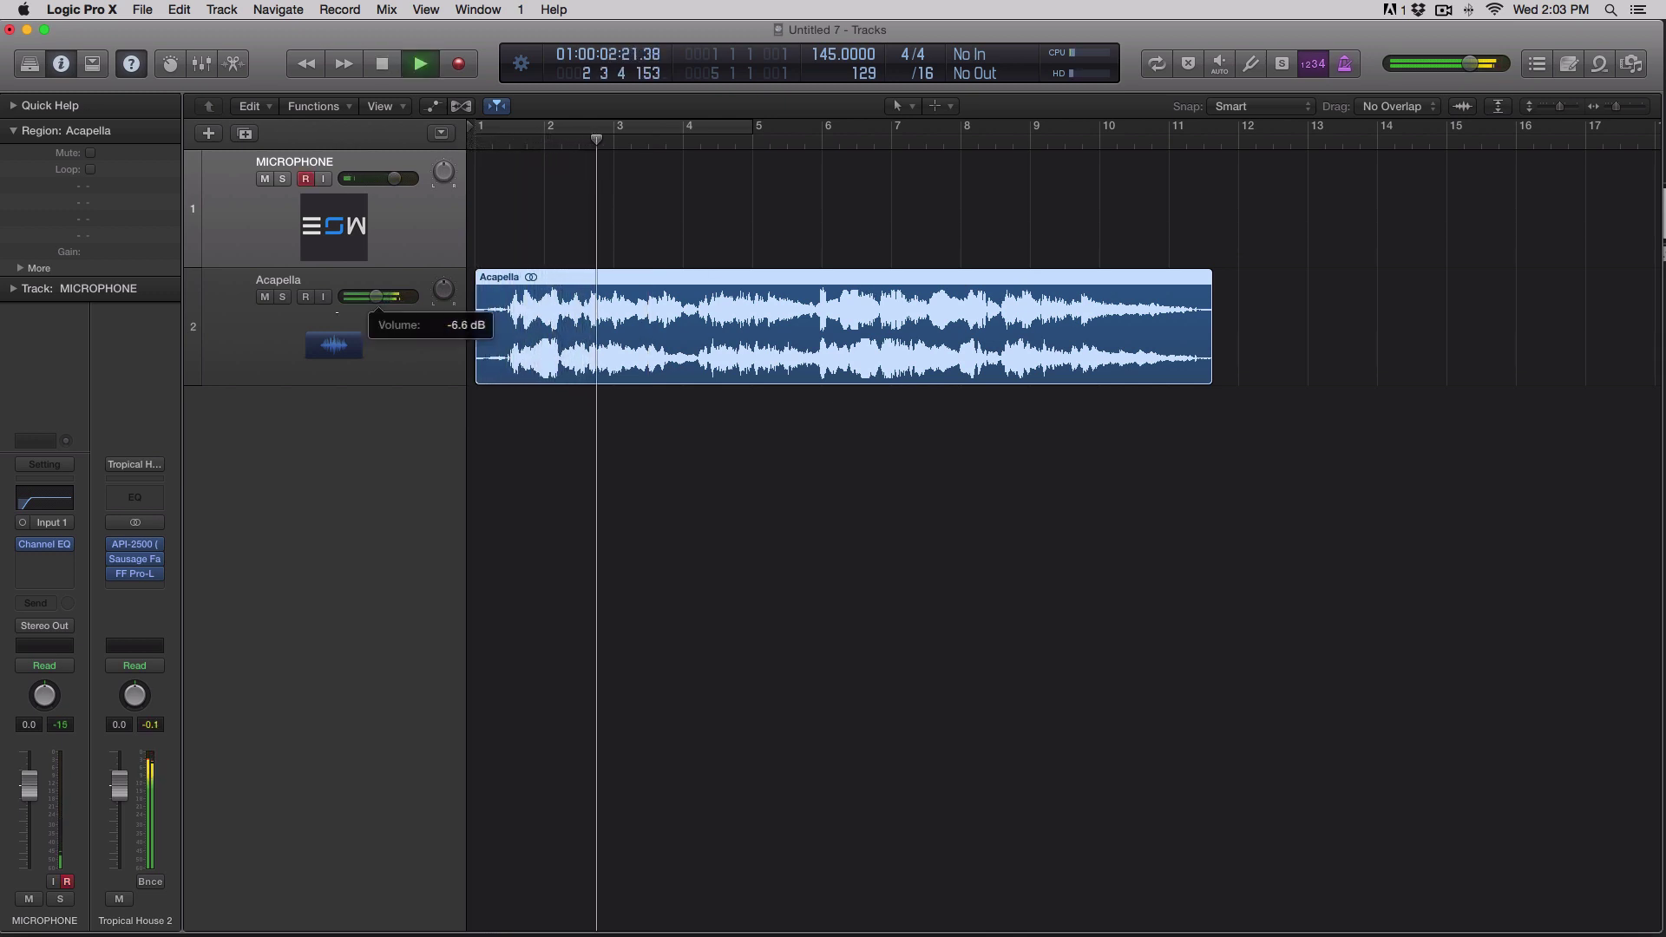
{"action": "left_click", "coordinate": [438, 334]}
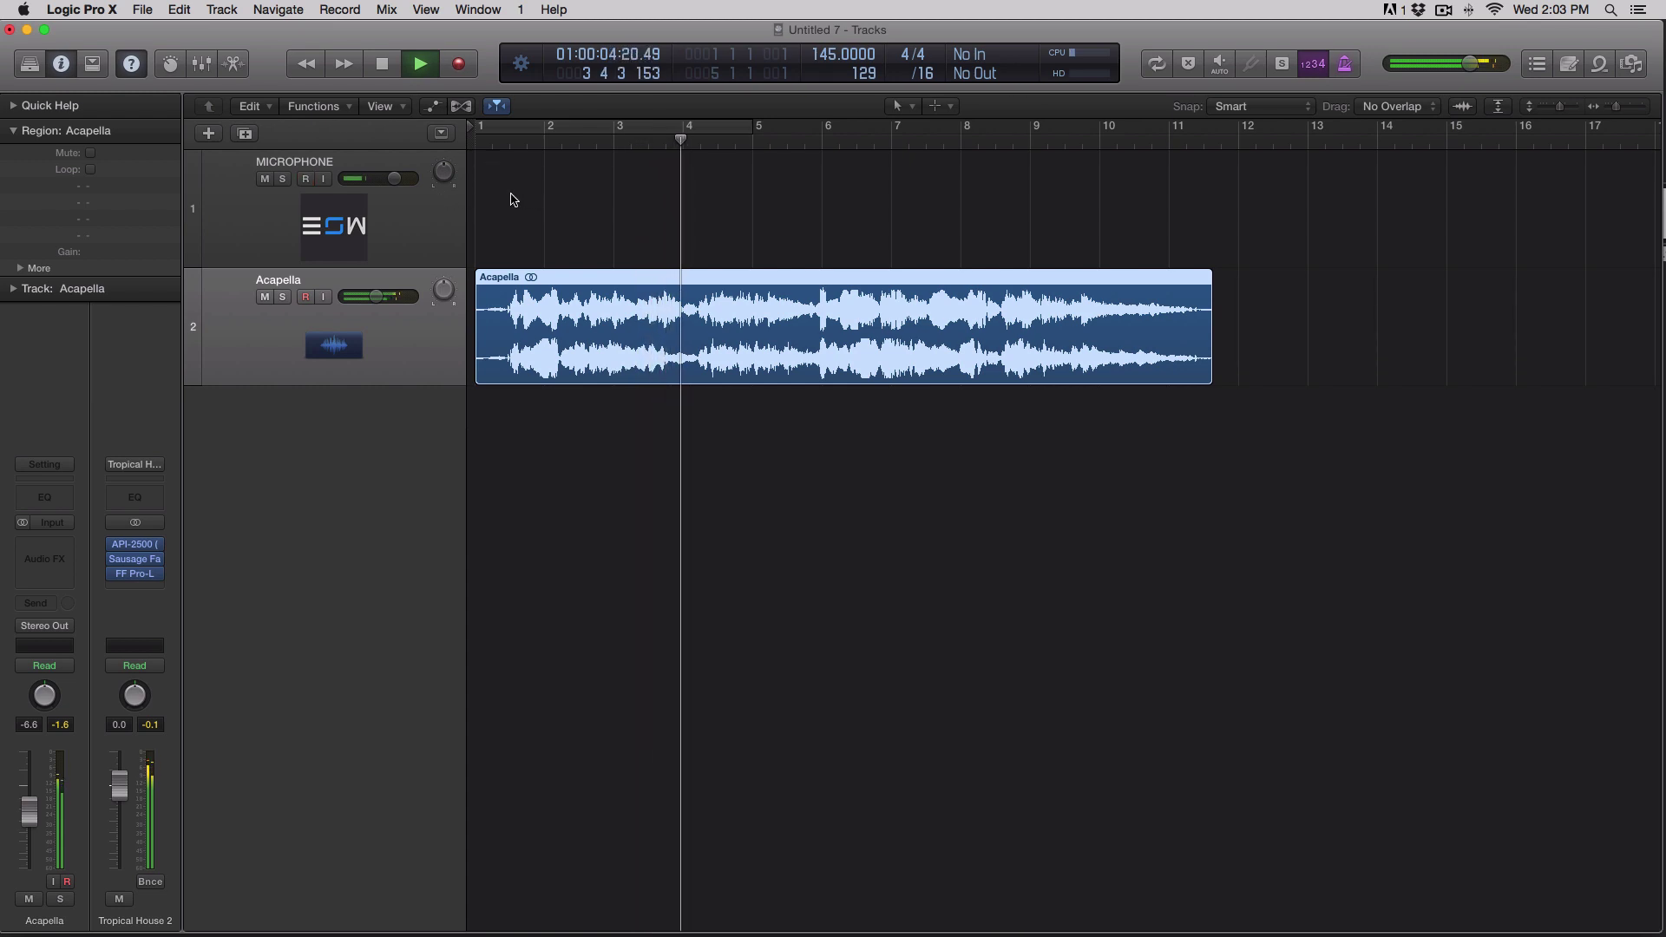
{"action": "key", "text": "space"}
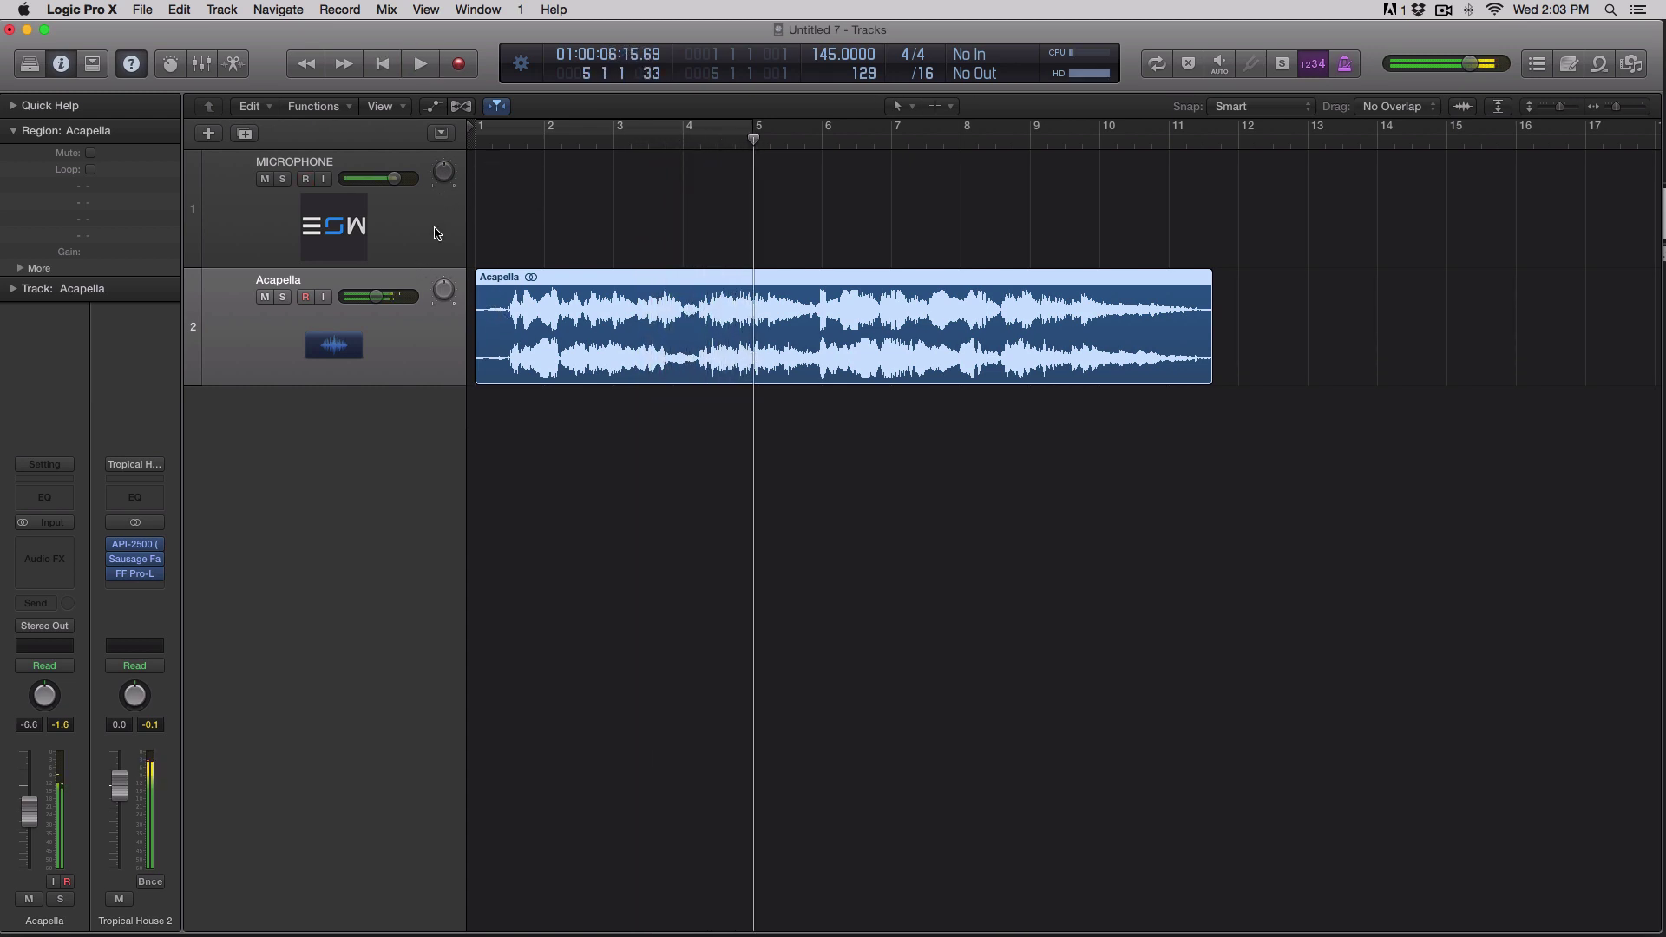
{"action": "left_click", "coordinate": [507, 201]}
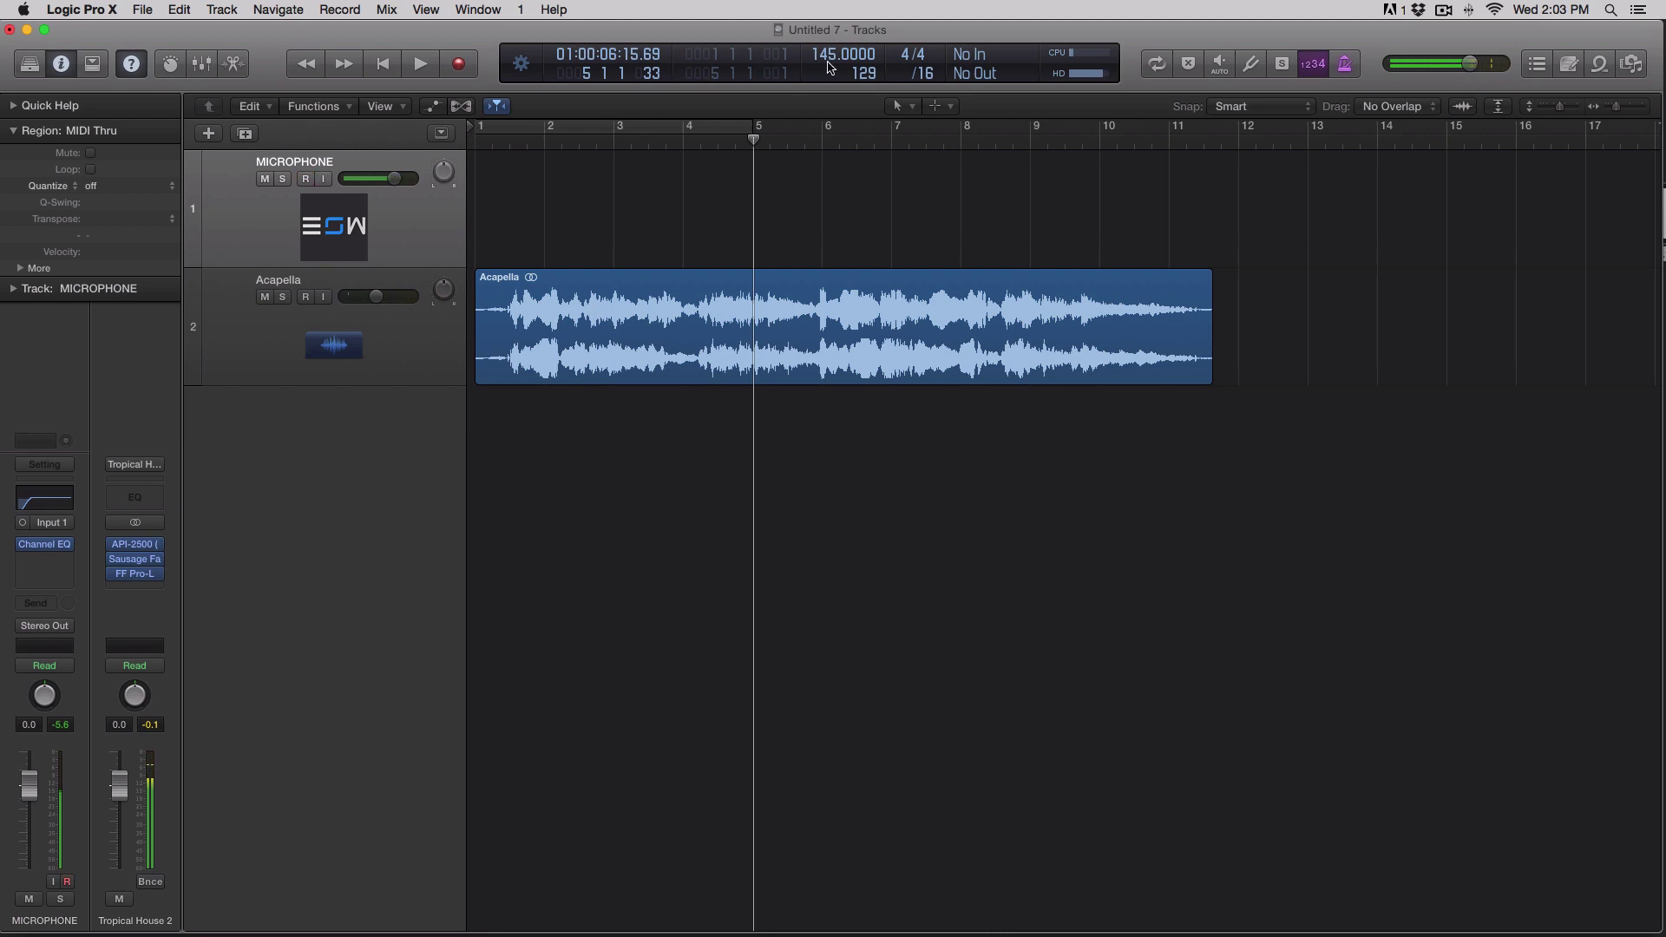
Step: Move the Acapella track above MICROPHONE and extend the cycle area to bar 12
{"action": "left_click_drag", "start_coordinate": [339, 375], "coordinate": [392, 213]}
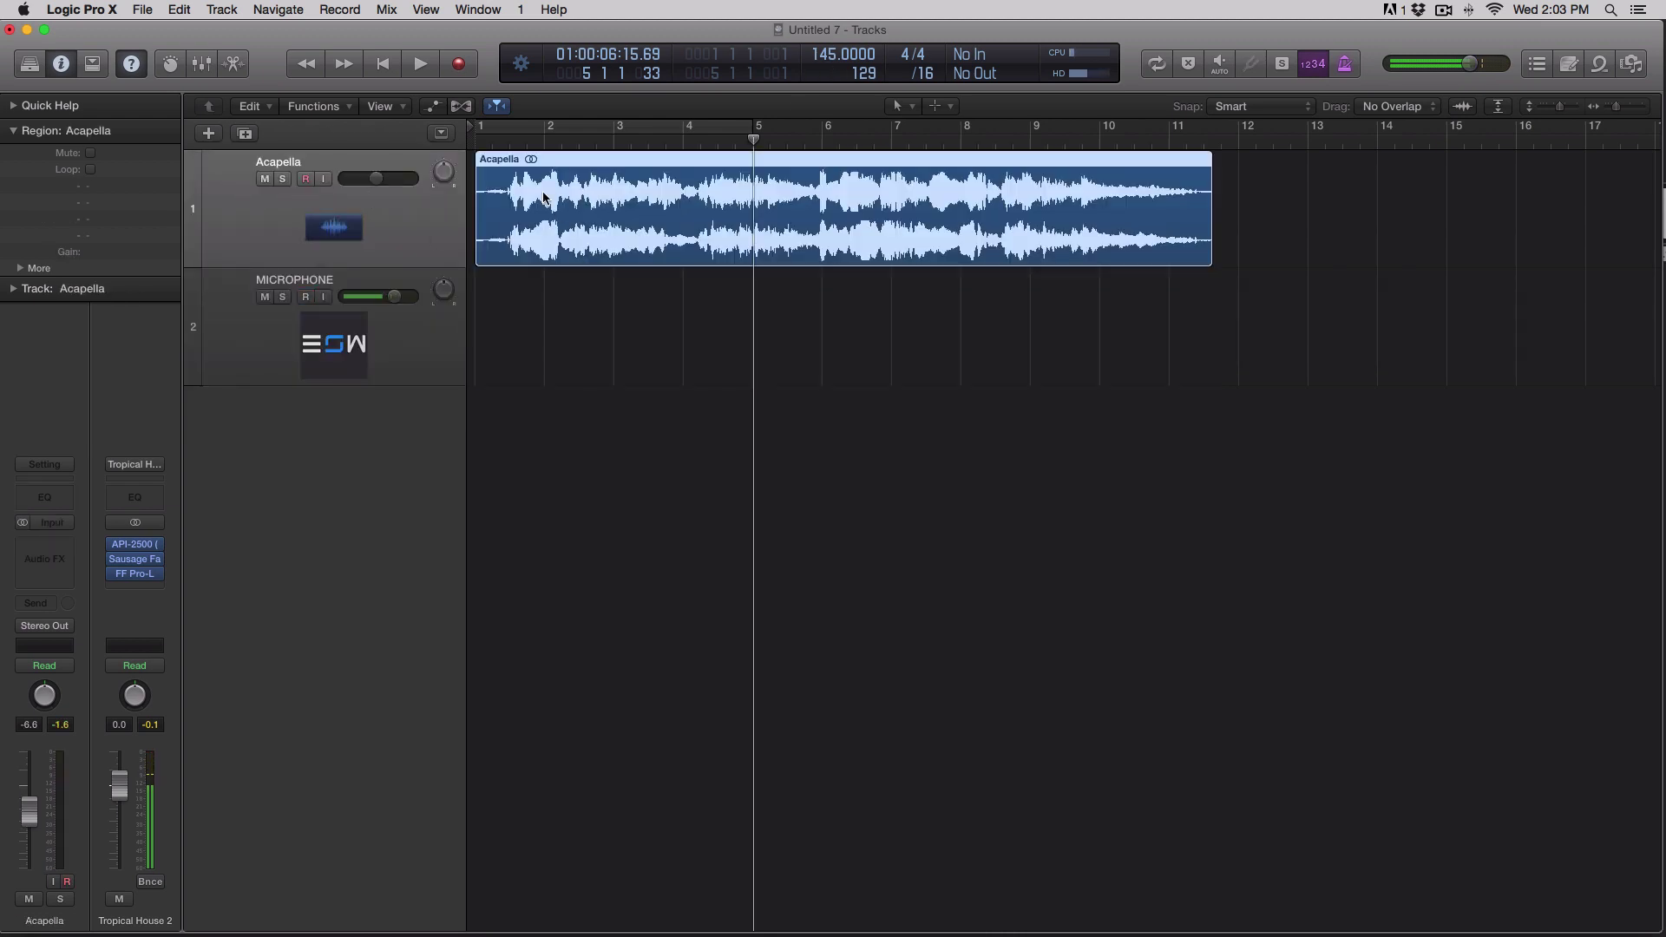
{"action": "left_click_drag", "start_coordinate": [483, 141], "coordinate": [1247, 130]}
{"action": "left_click", "coordinate": [676, 130]}
Step: Open the Acapella region in the editor's audio File view
{"action": "double_click", "coordinate": [706, 220]}
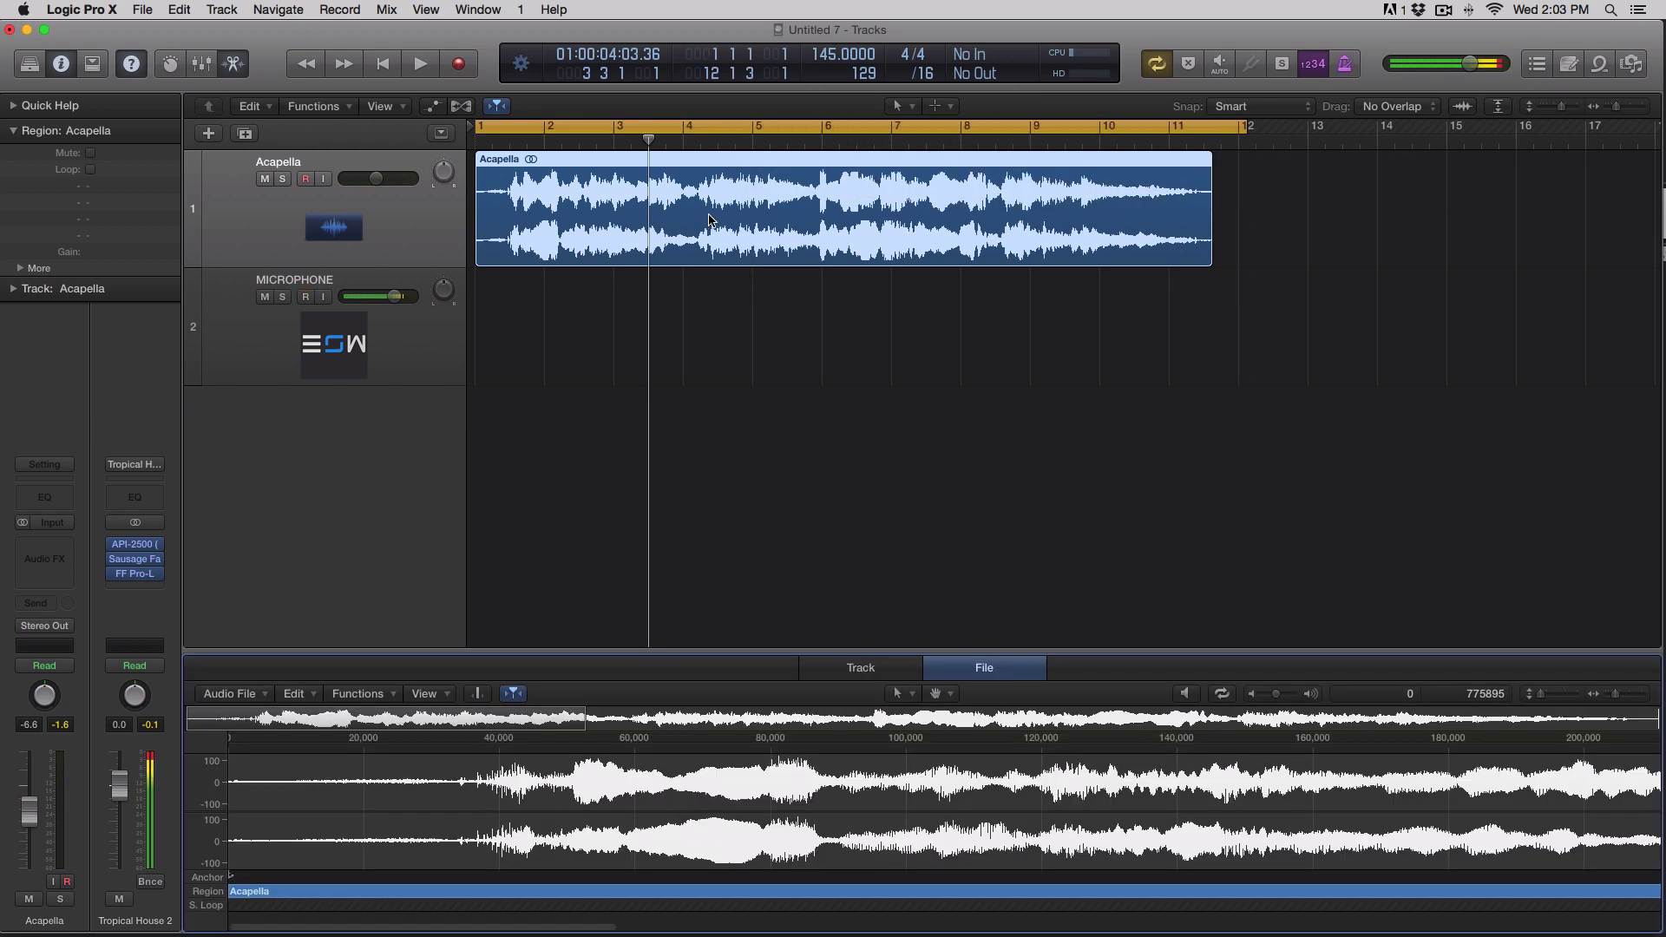
{"action": "left_click", "coordinate": [860, 674]}
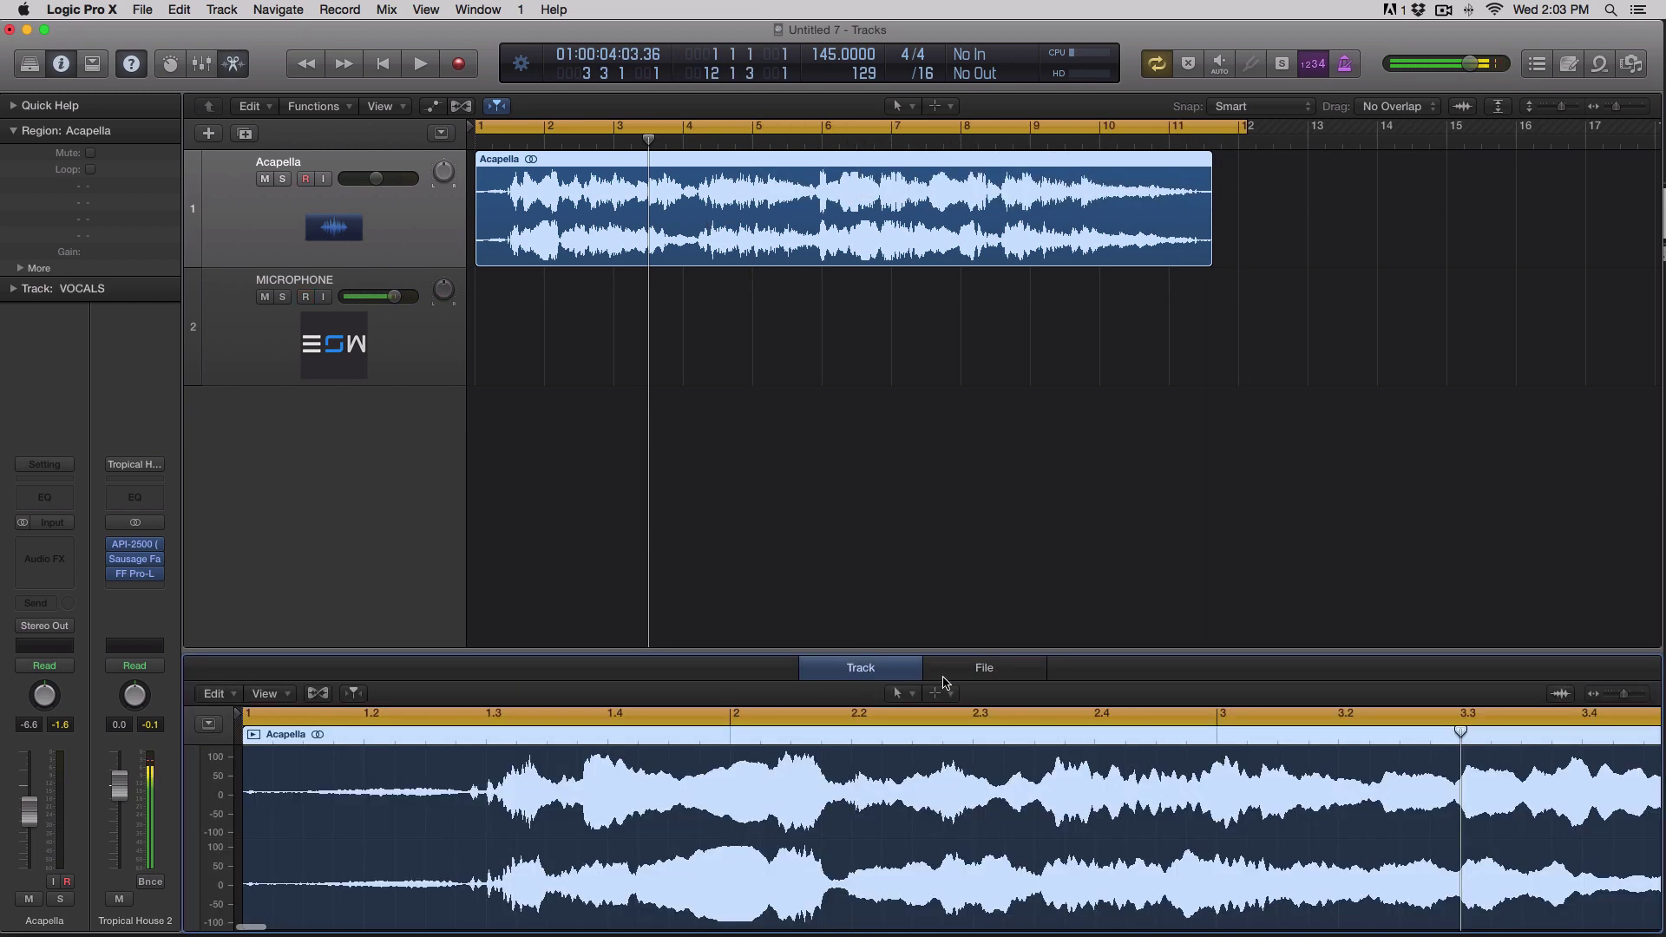
{"action": "left_click", "coordinate": [977, 675]}
Step: Enlarge the file editor and open the Time and Pitch Machine, keeping Free mode and Complex algorithm
{"action": "left_click_drag", "start_coordinate": [849, 651], "coordinate": [829, 395]}
{"action": "left_click", "coordinate": [365, 442]}
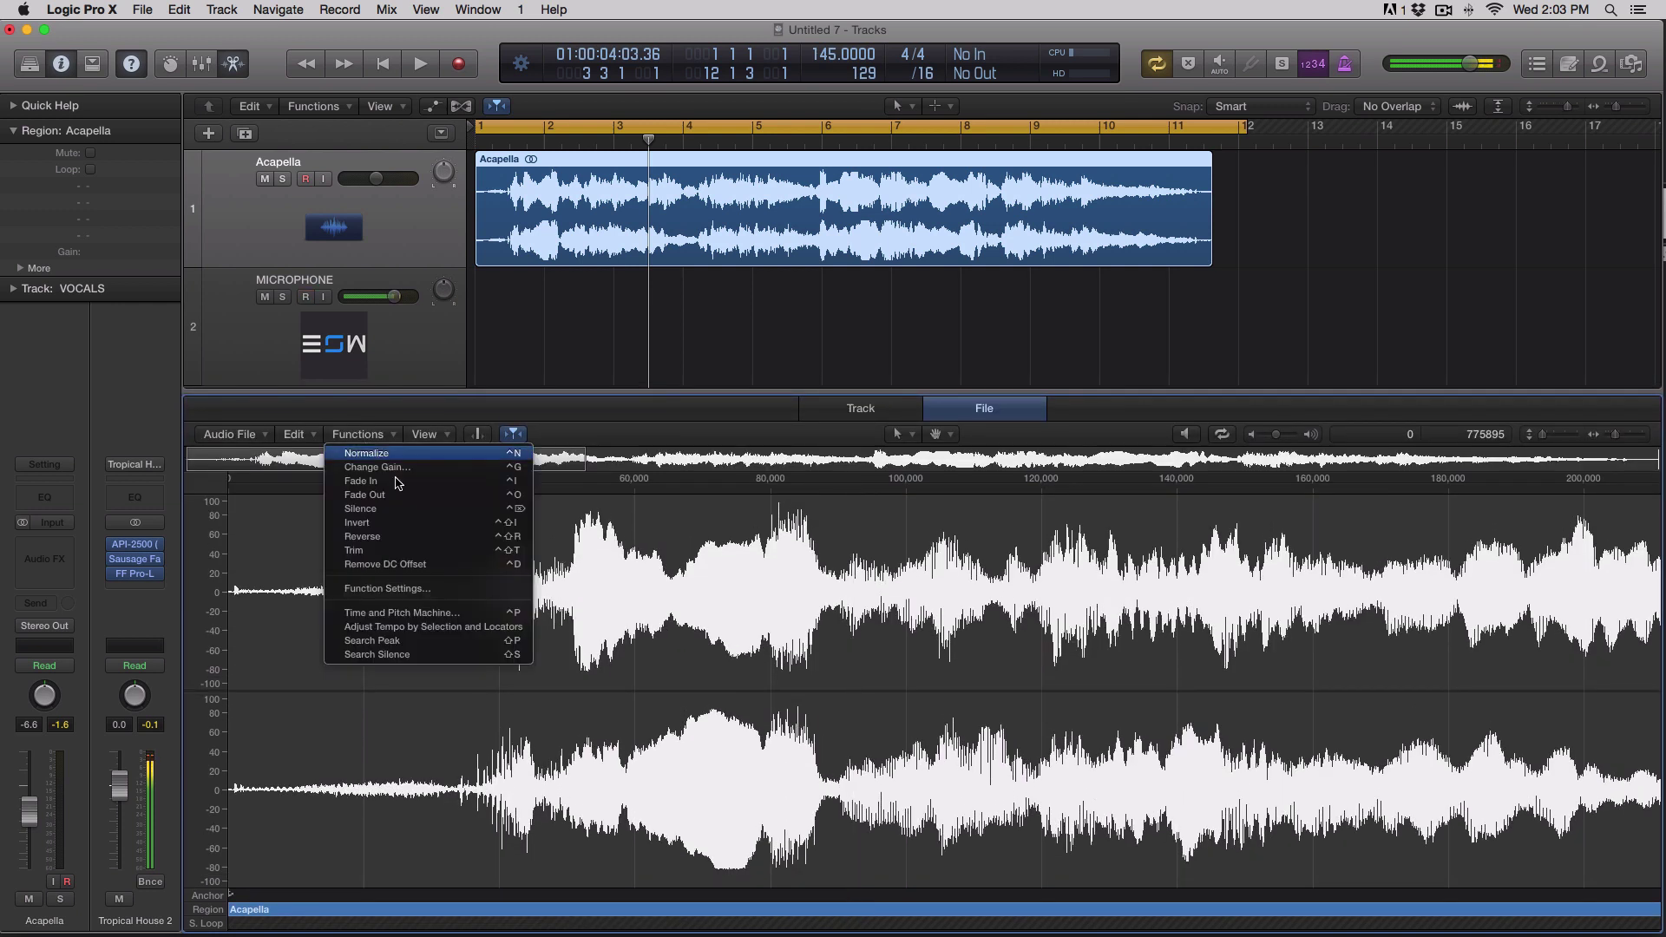
{"action": "left_click", "coordinate": [476, 612]}
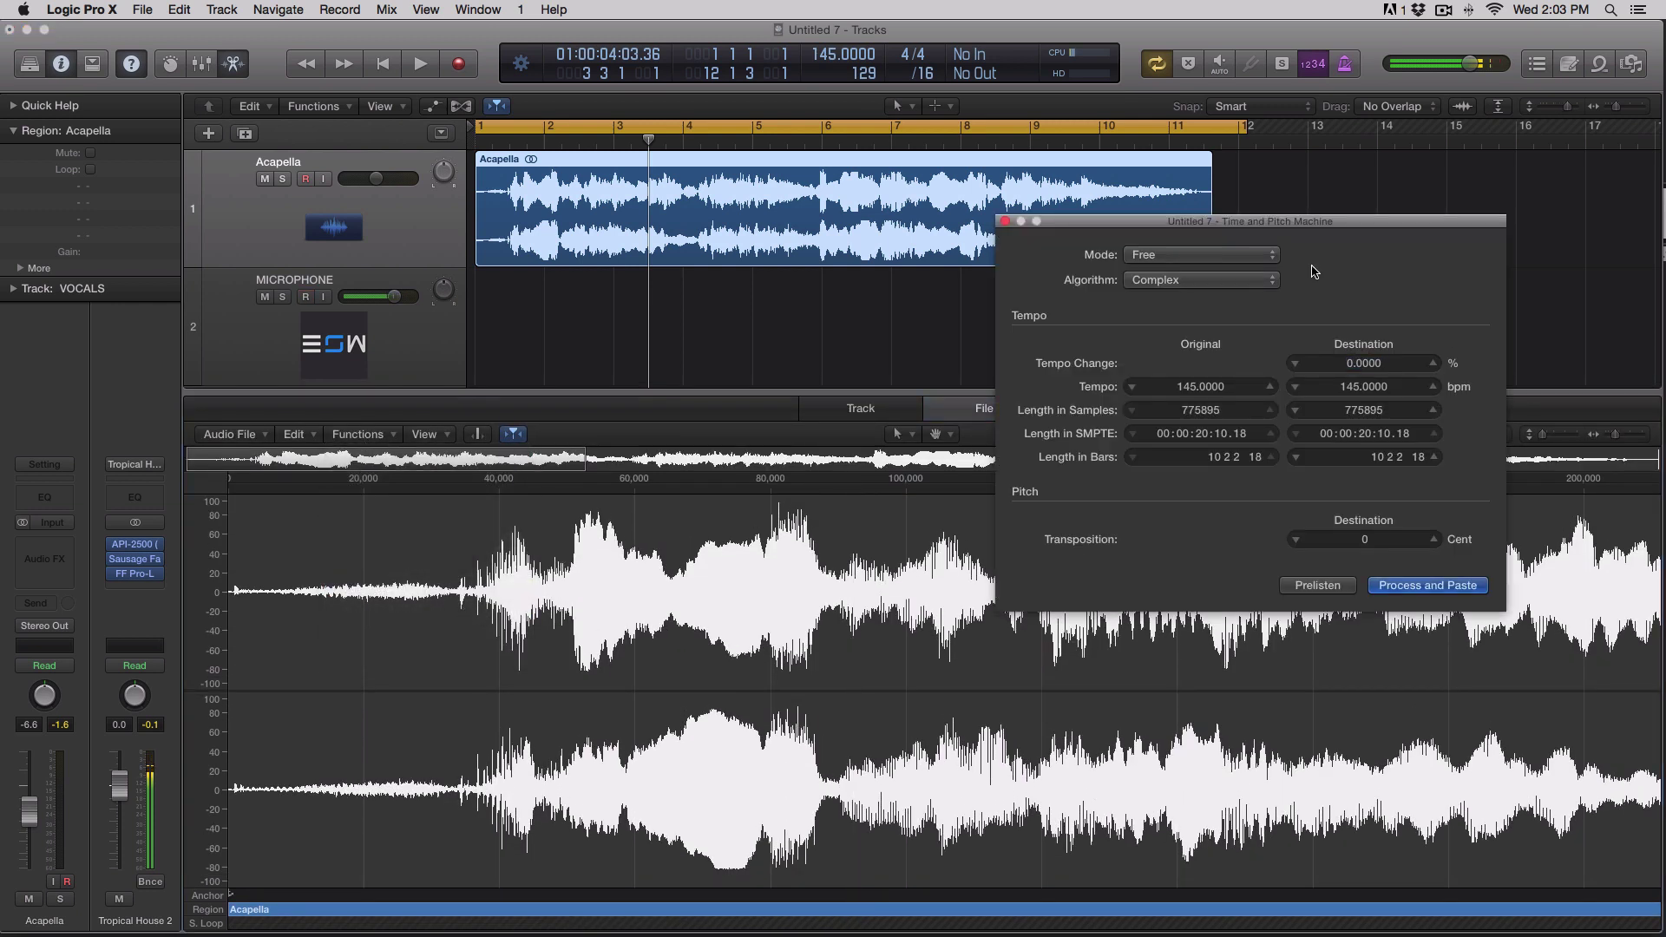
{"action": "left_click_drag", "start_coordinate": [1206, 221], "coordinate": [1002, 191]}
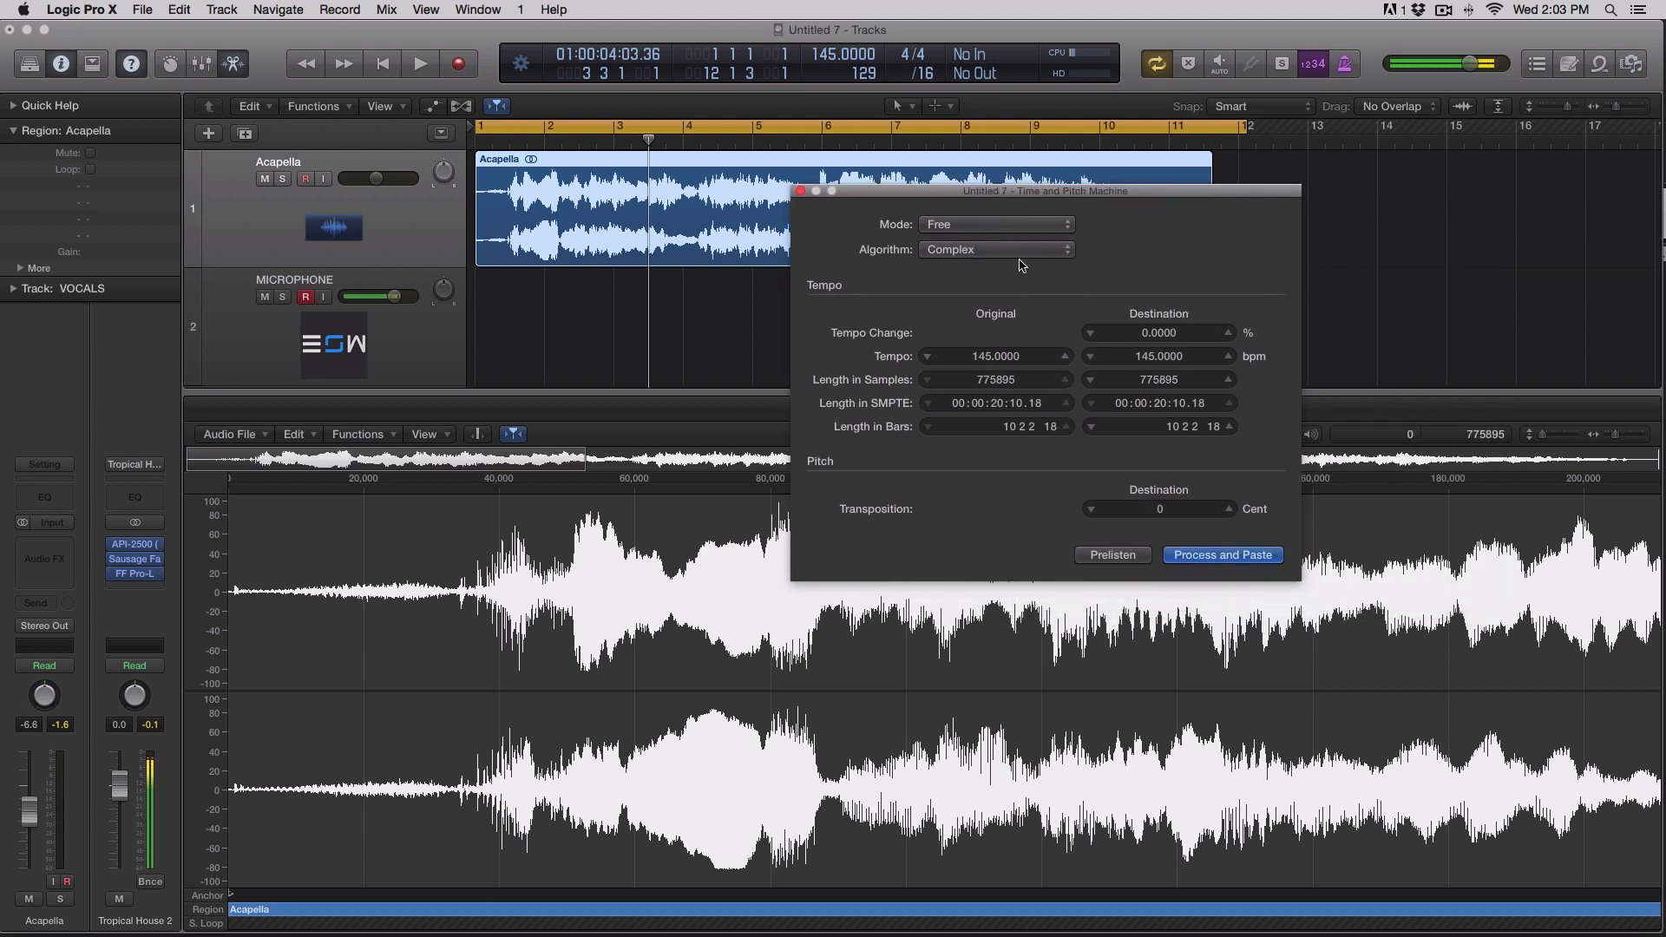
{"action": "left_click", "coordinate": [987, 226]}
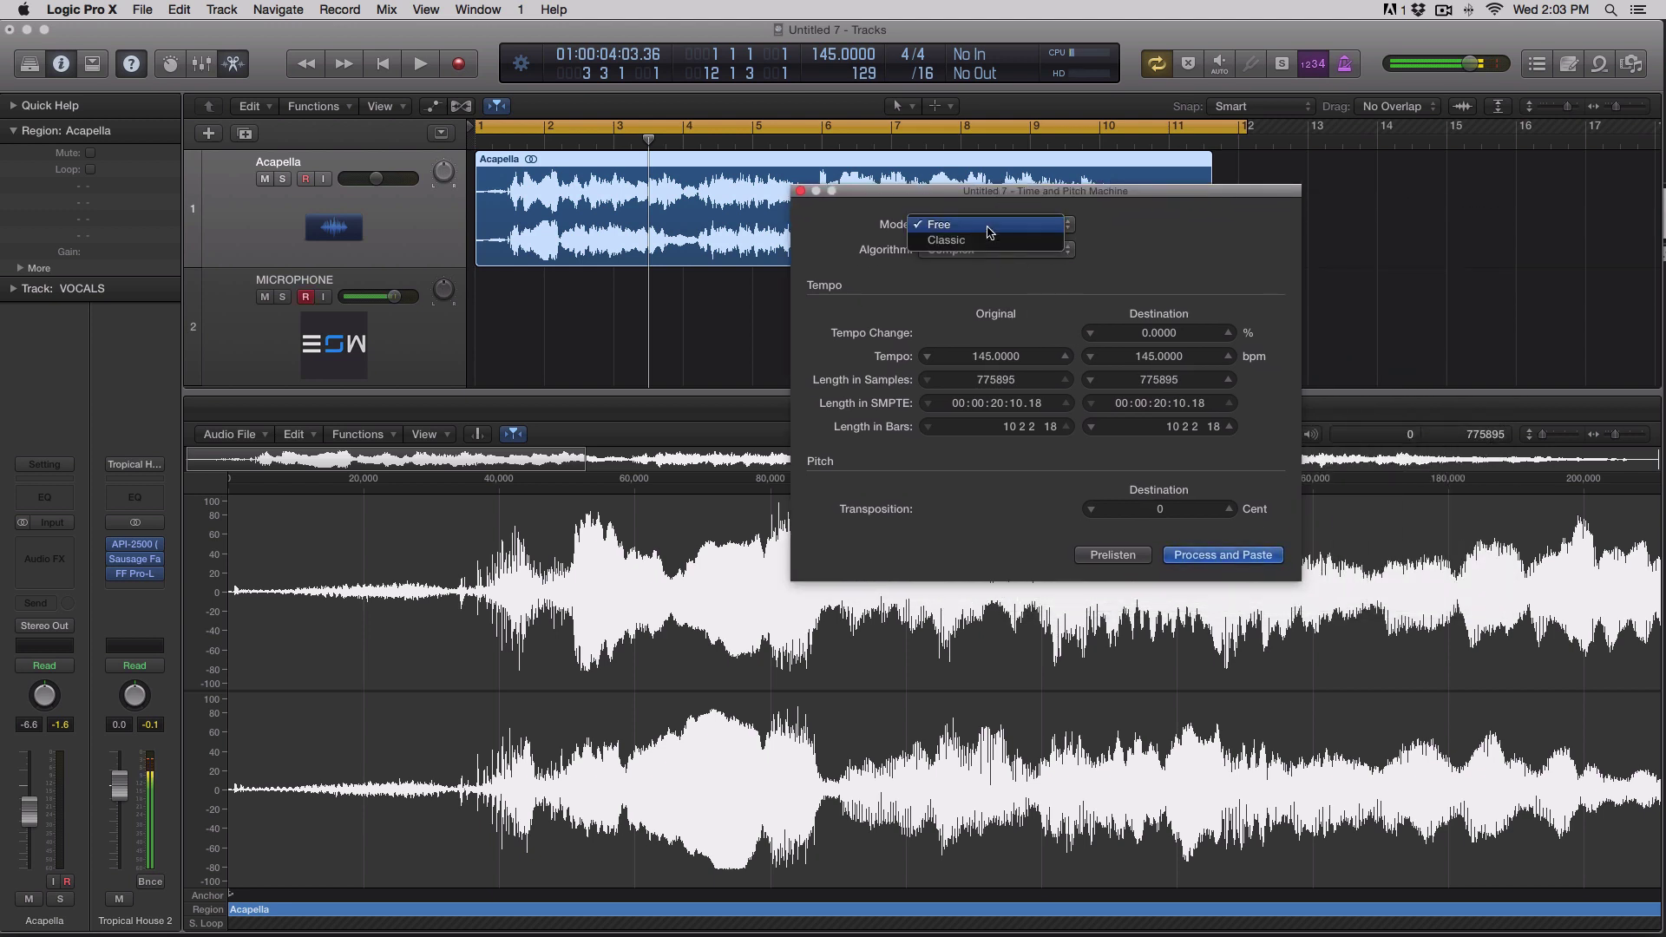
{"action": "left_click", "coordinate": [1039, 227]}
{"action": "left_click", "coordinate": [1008, 252]}
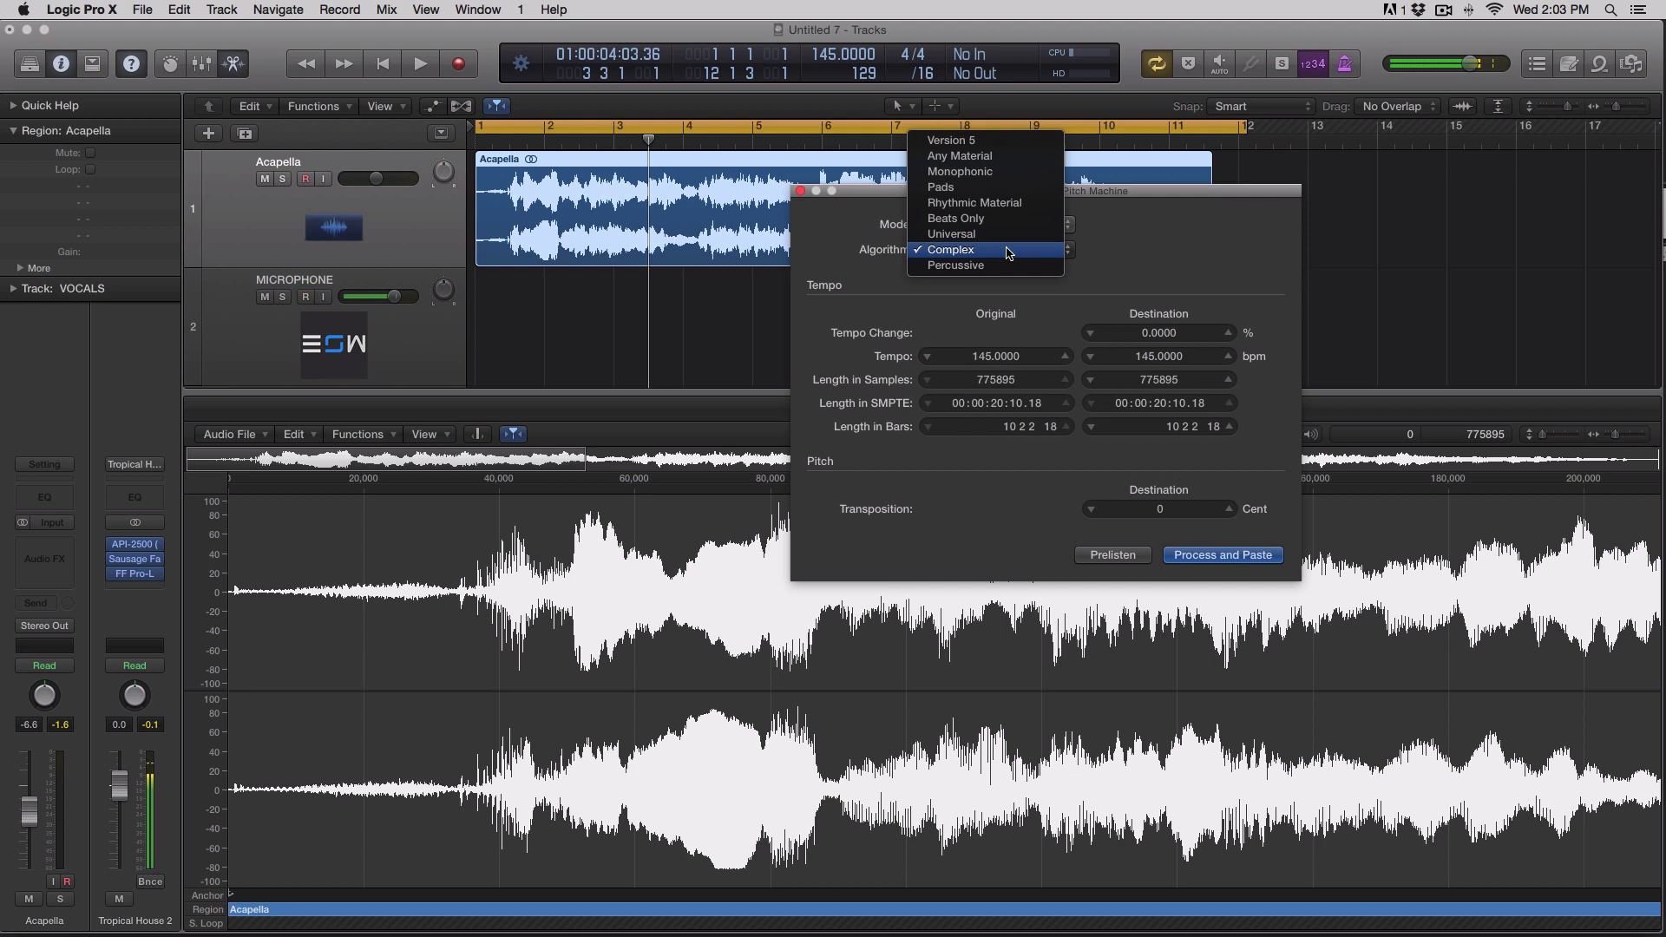
{"action": "left_click", "coordinate": [1049, 252]}
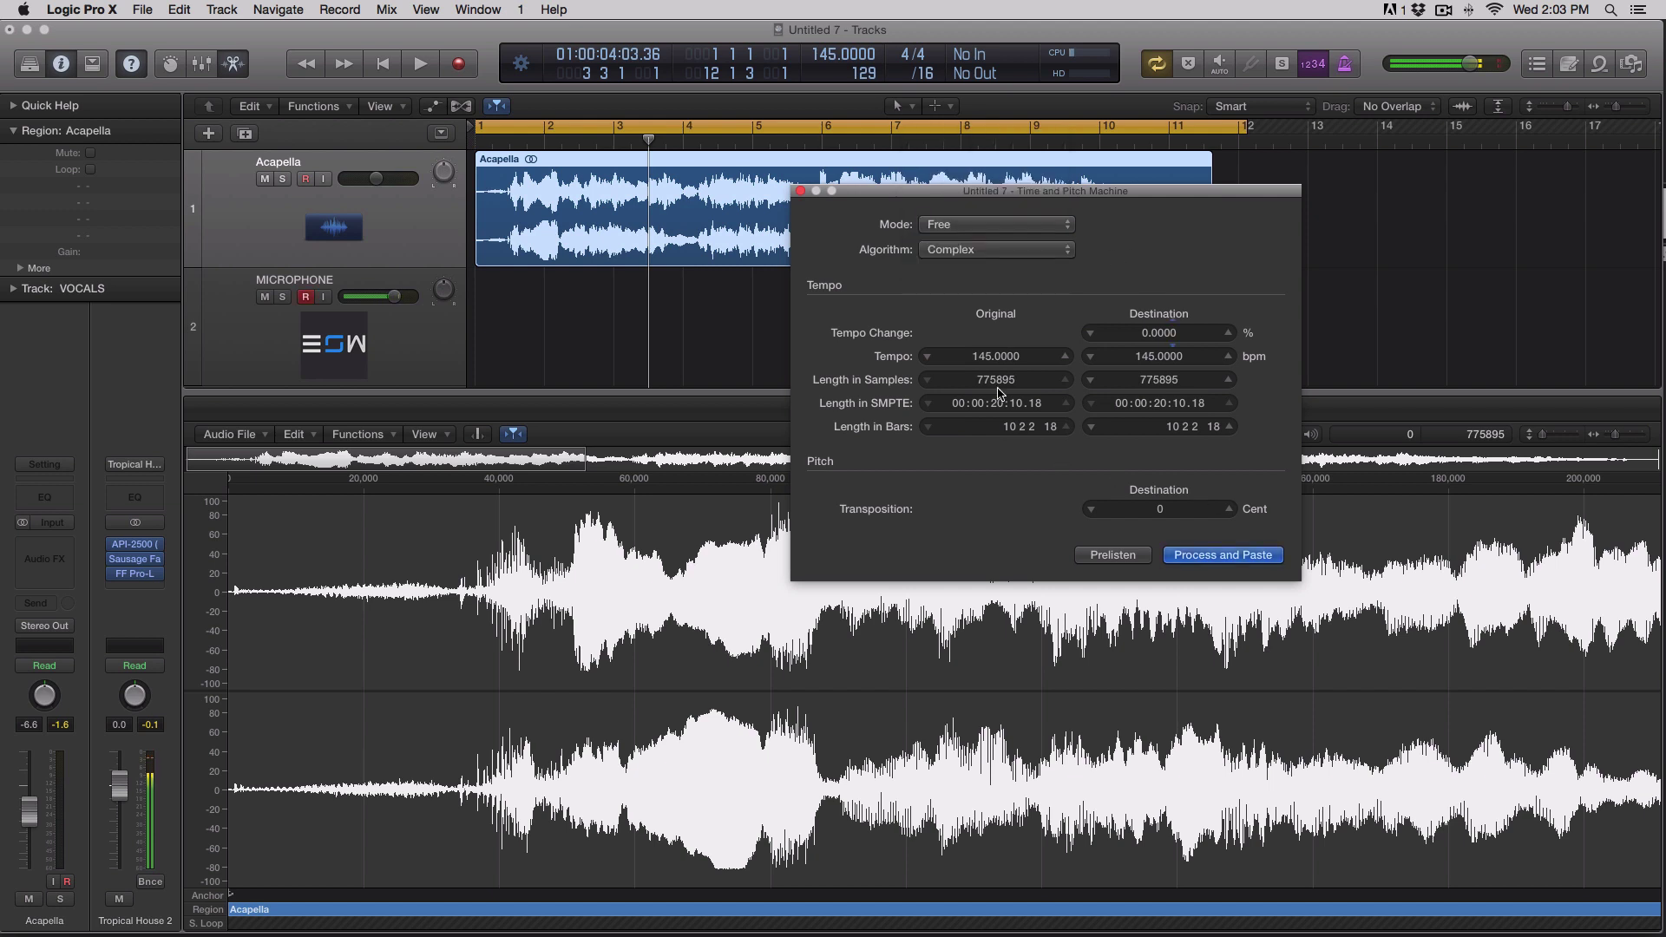
Step: Stretch the audio from an original 133 bpm to a destination 145 bpm and confirm the length-change alert
{"action": "double_click", "coordinate": [981, 357]}
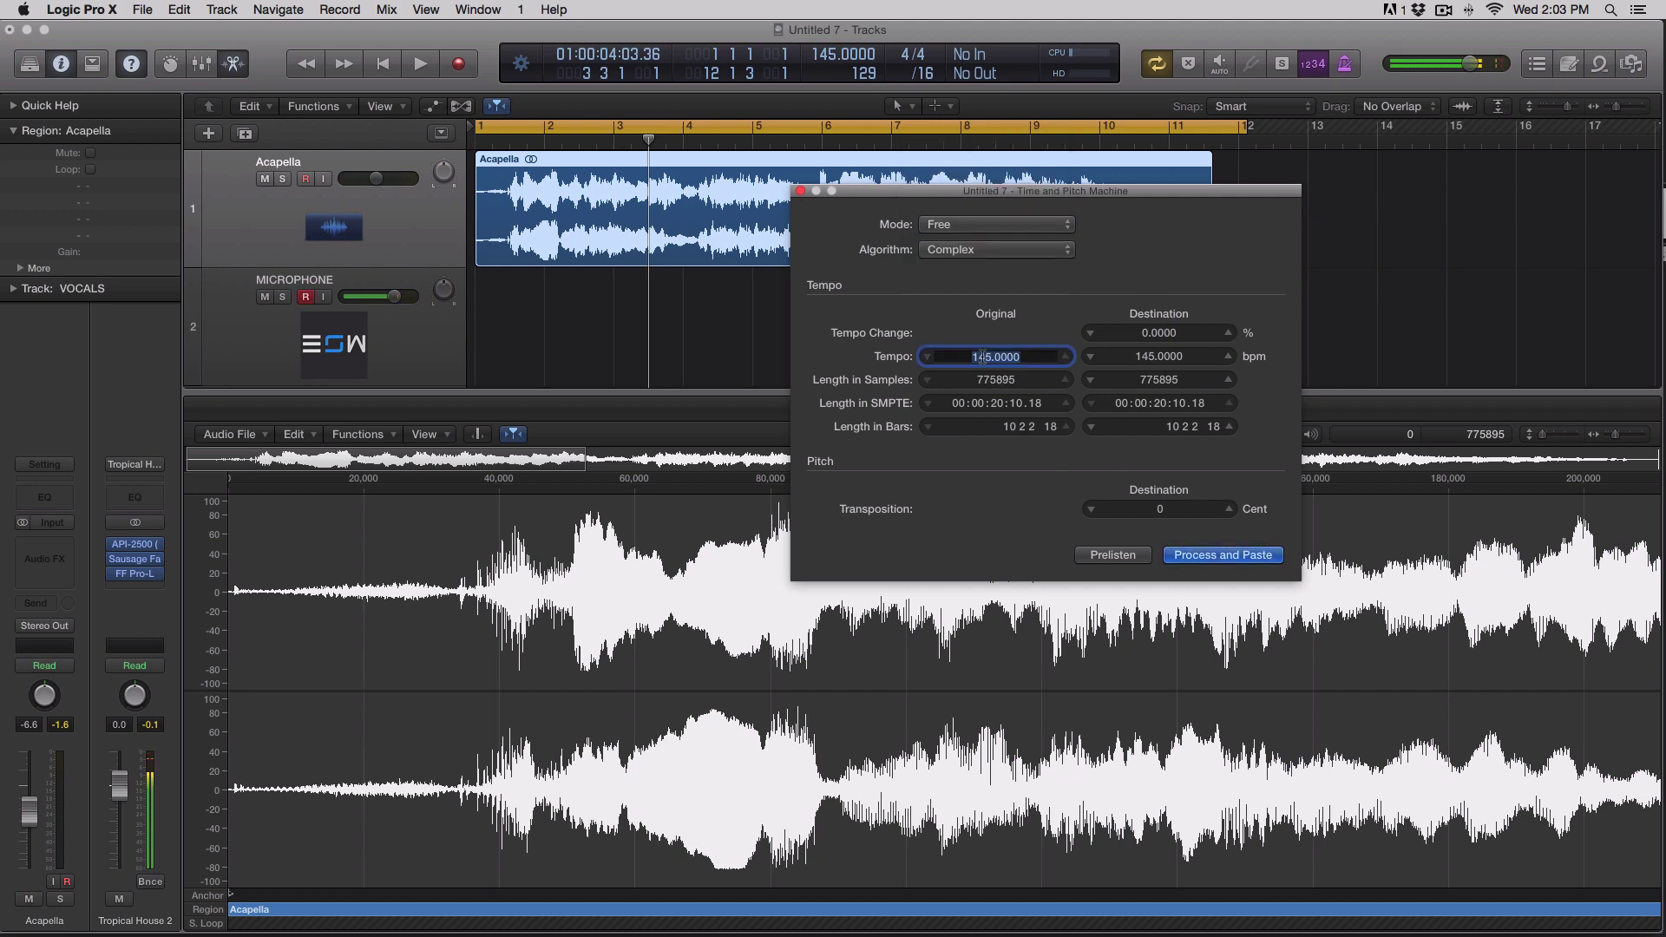
{"action": "type", "text": "133"}
{"action": "key", "text": "Tab"}
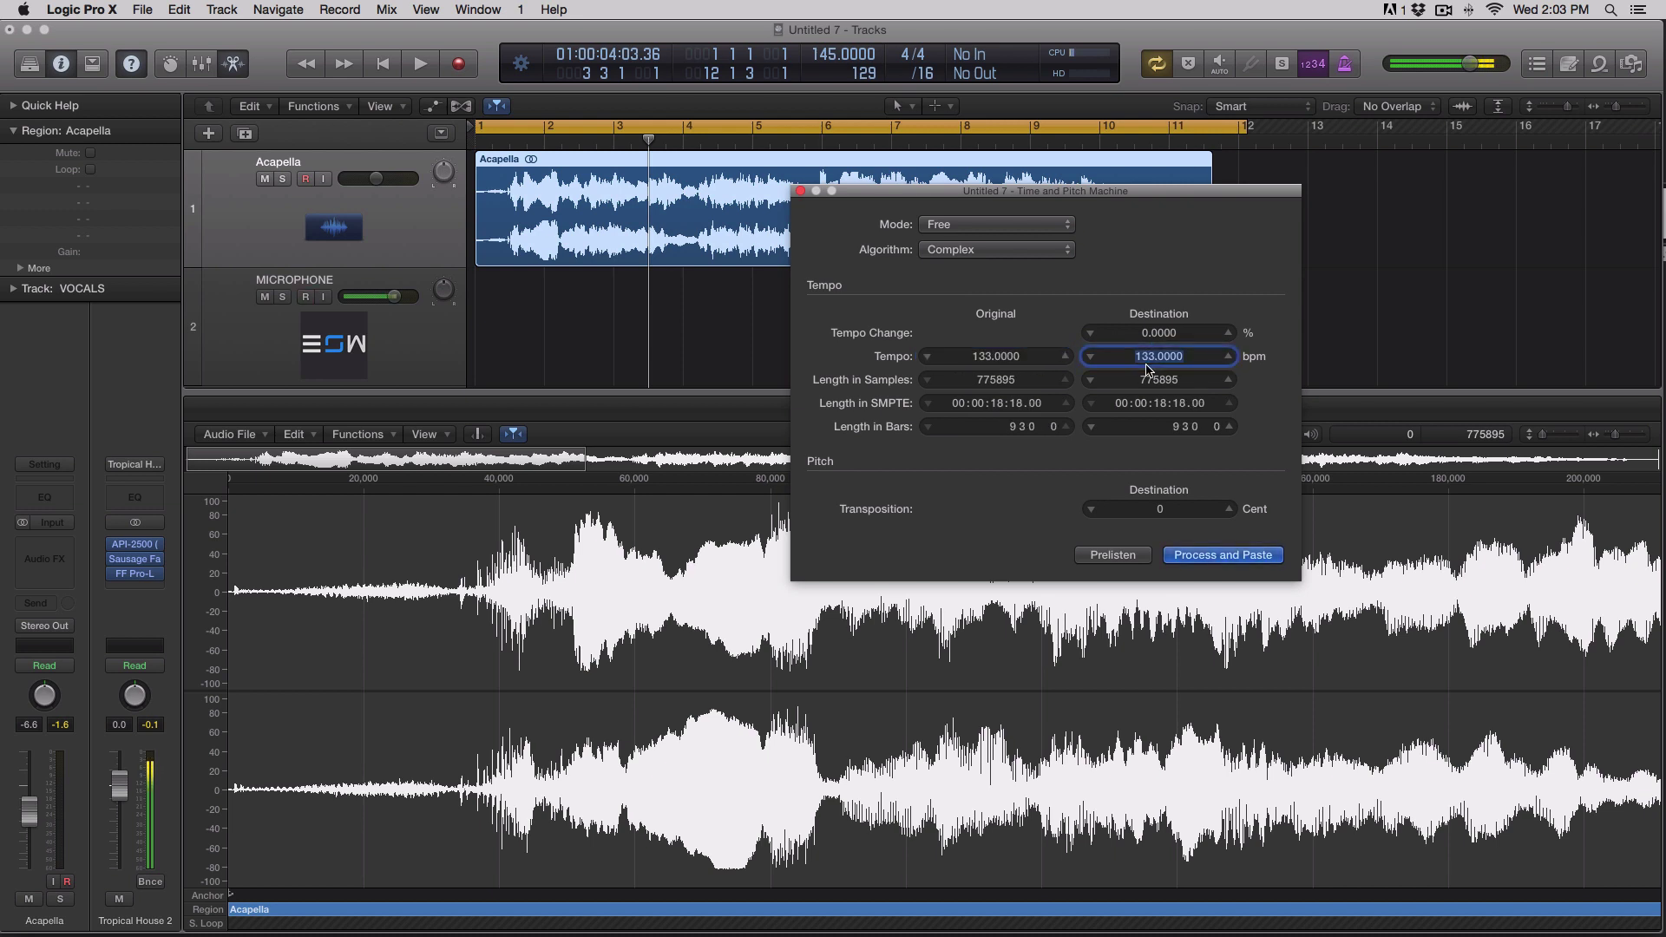
{"action": "double_click", "coordinate": [1145, 363]}
{"action": "type", "text": "145"}
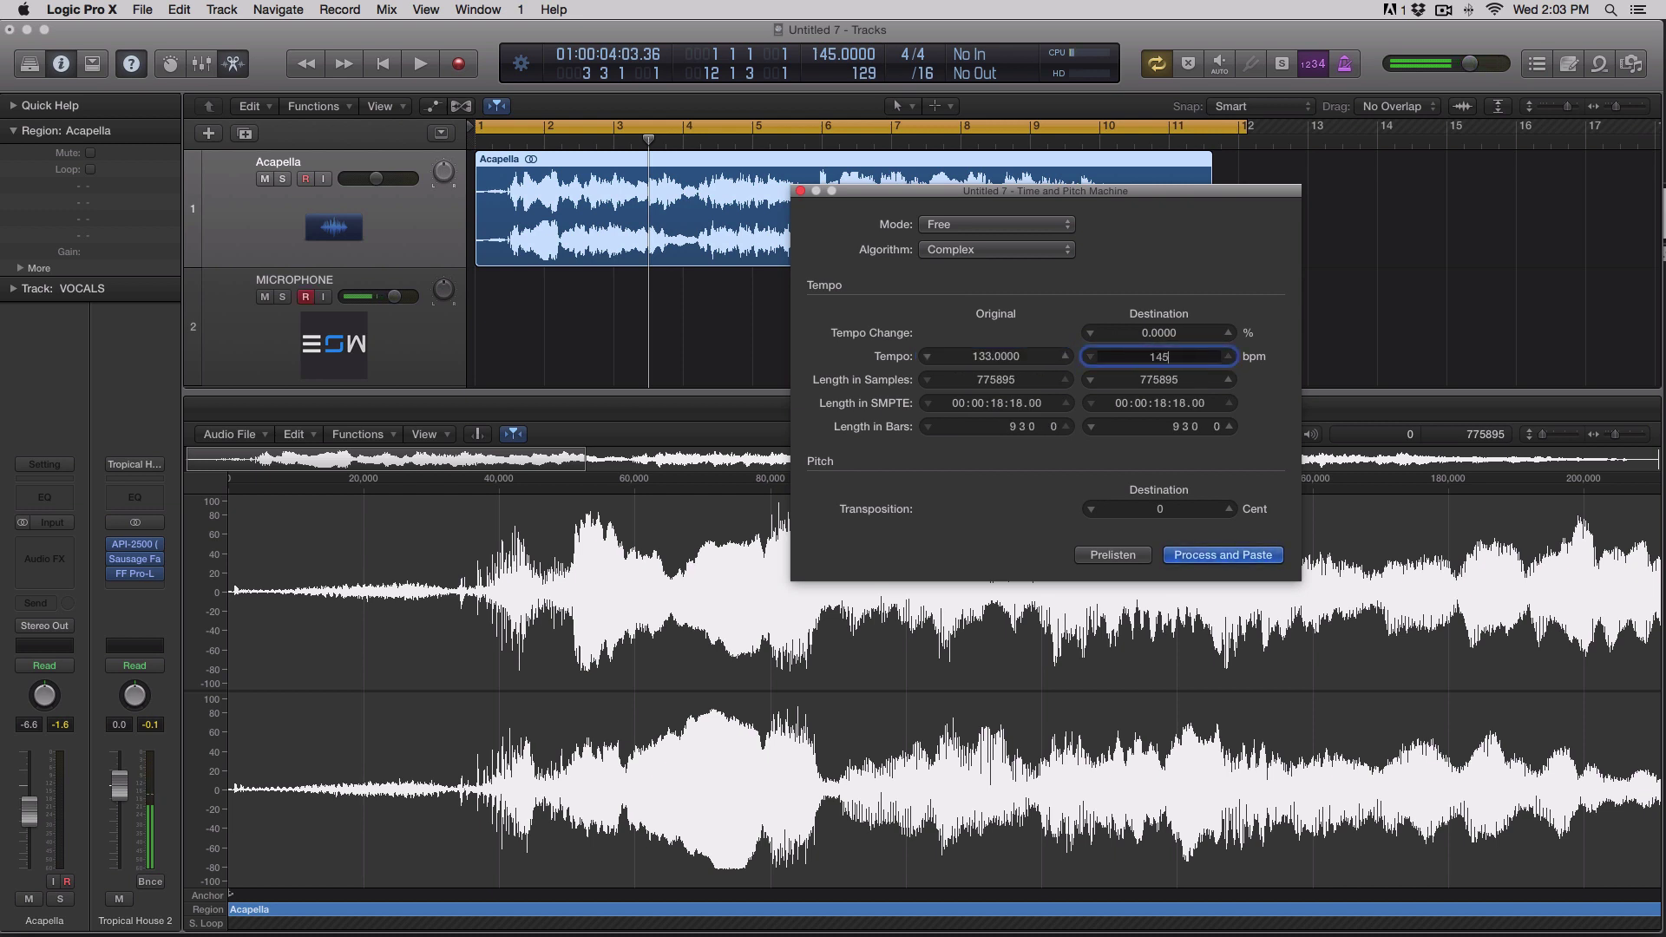
{"action": "key", "text": "Return"}
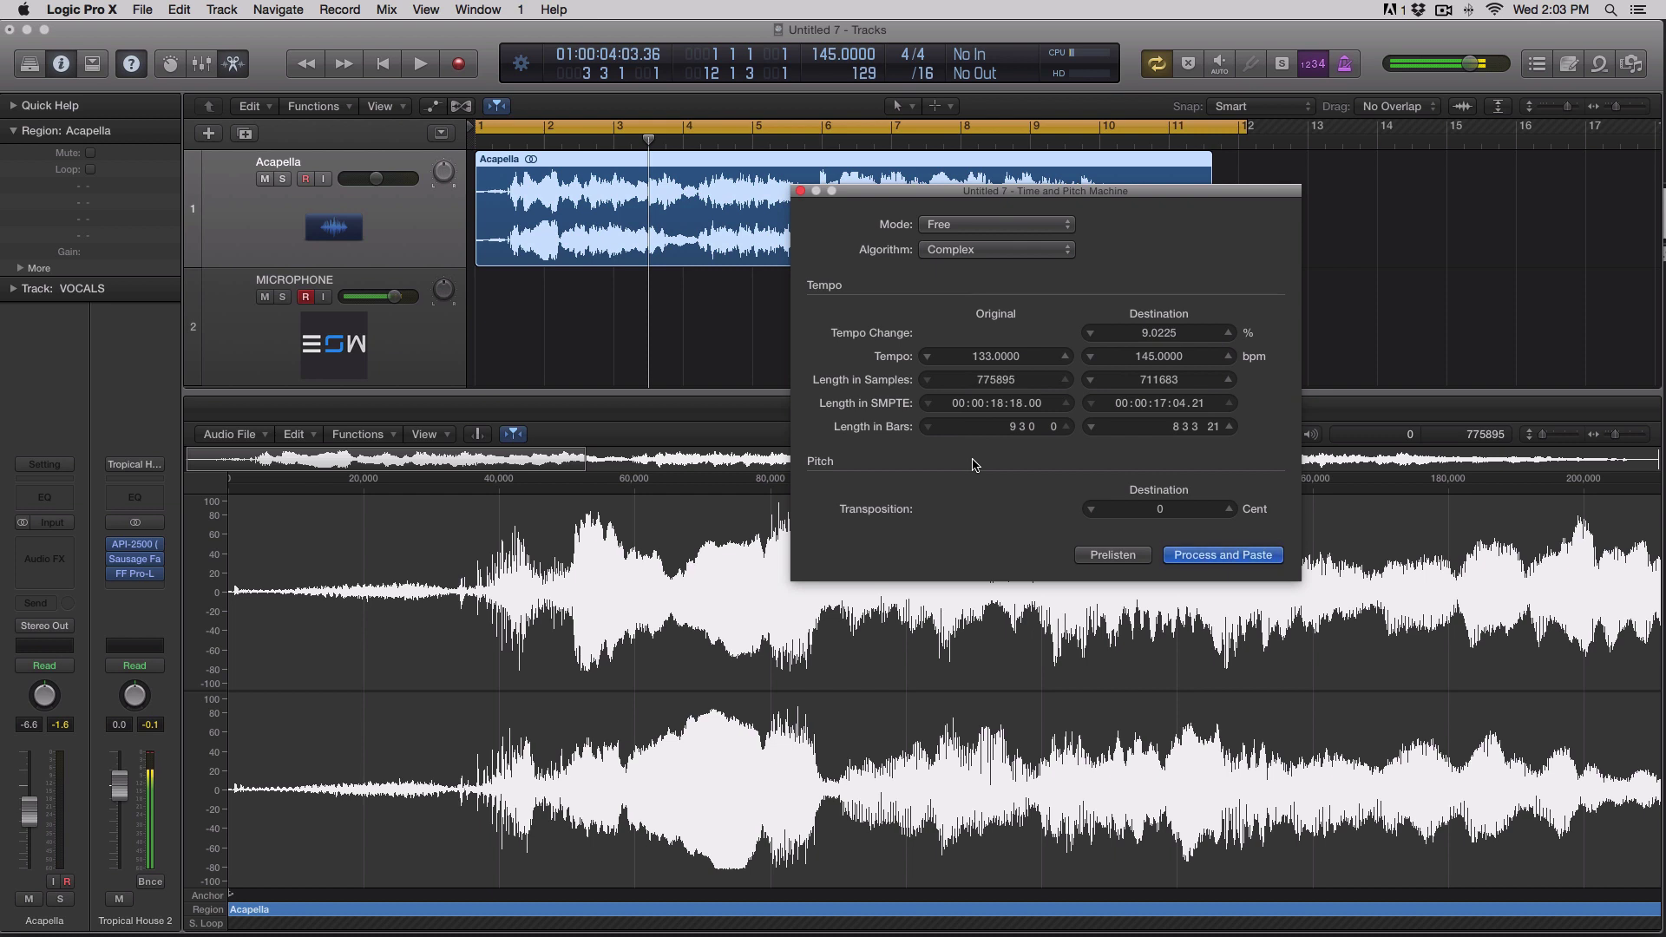
{"action": "left_click", "coordinate": [1210, 563]}
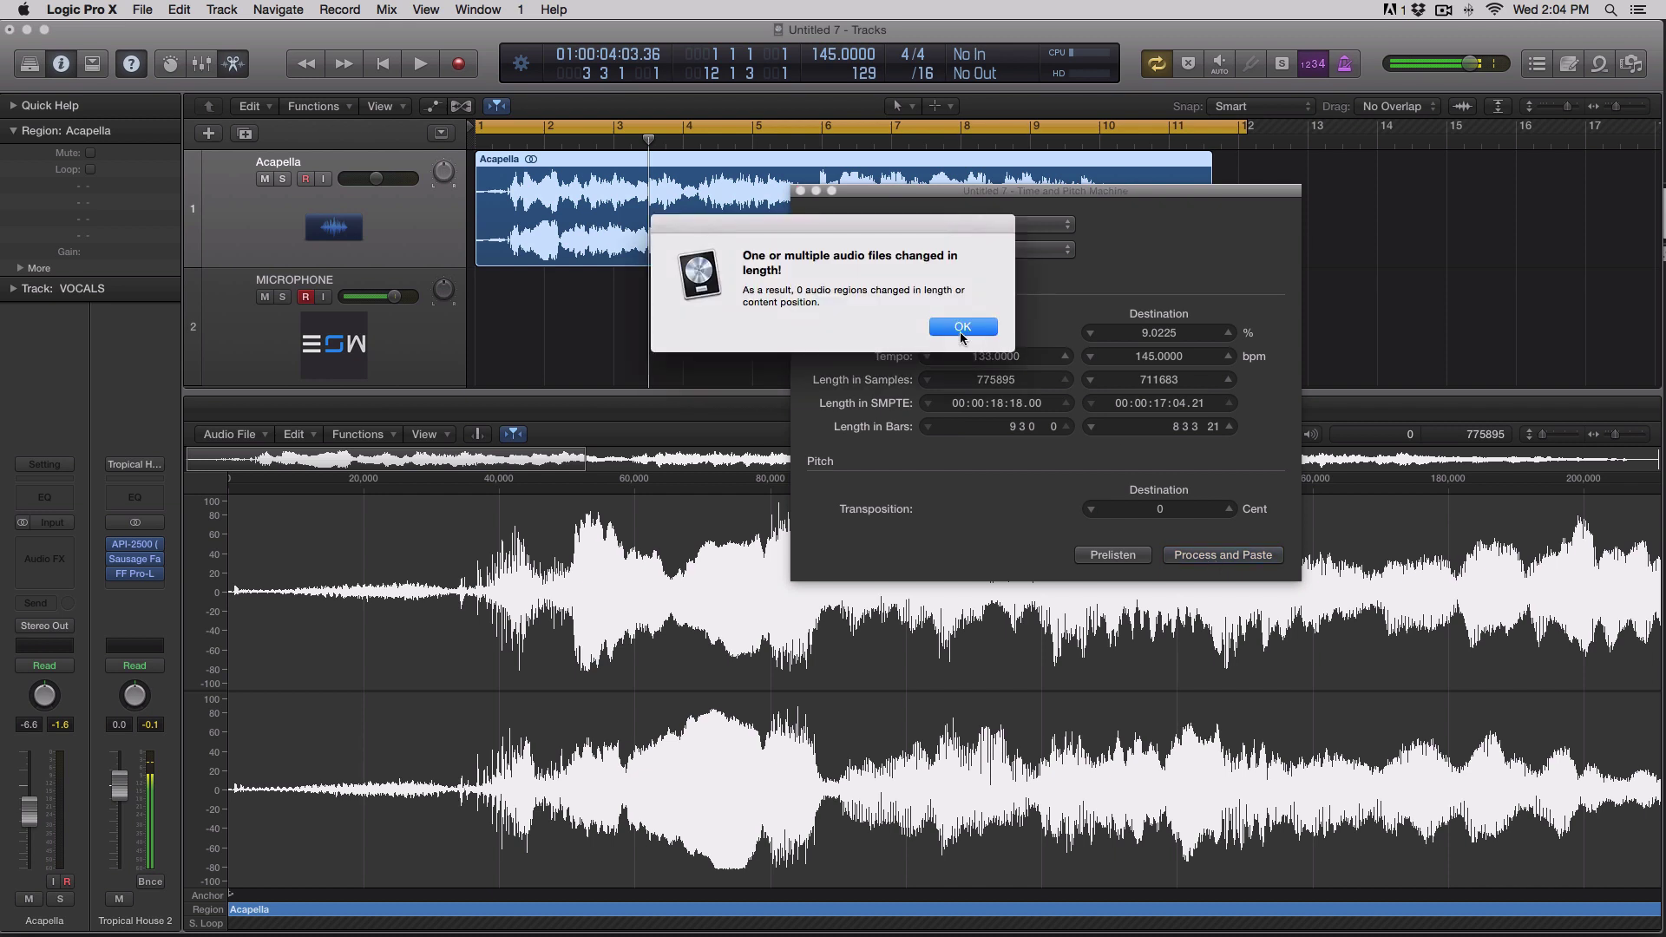
{"action": "left_click", "coordinate": [962, 328]}
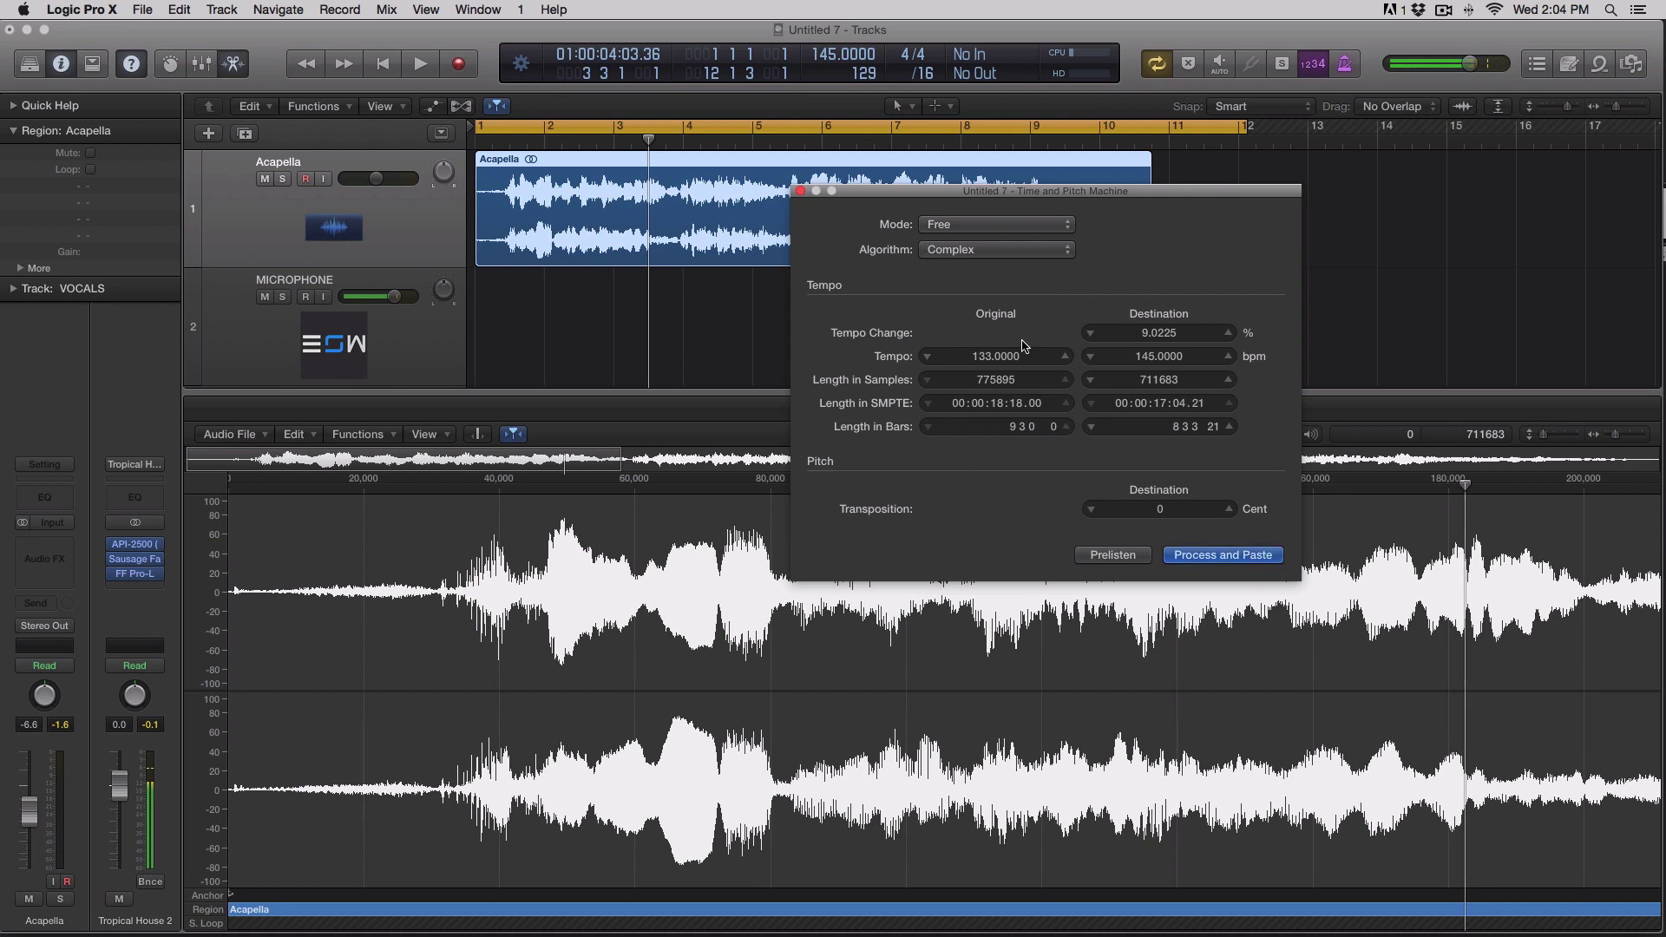
Step: Close the Time and Pitch Machine and play back the stretched vocal
{"action": "left_click", "coordinate": [800, 191]}
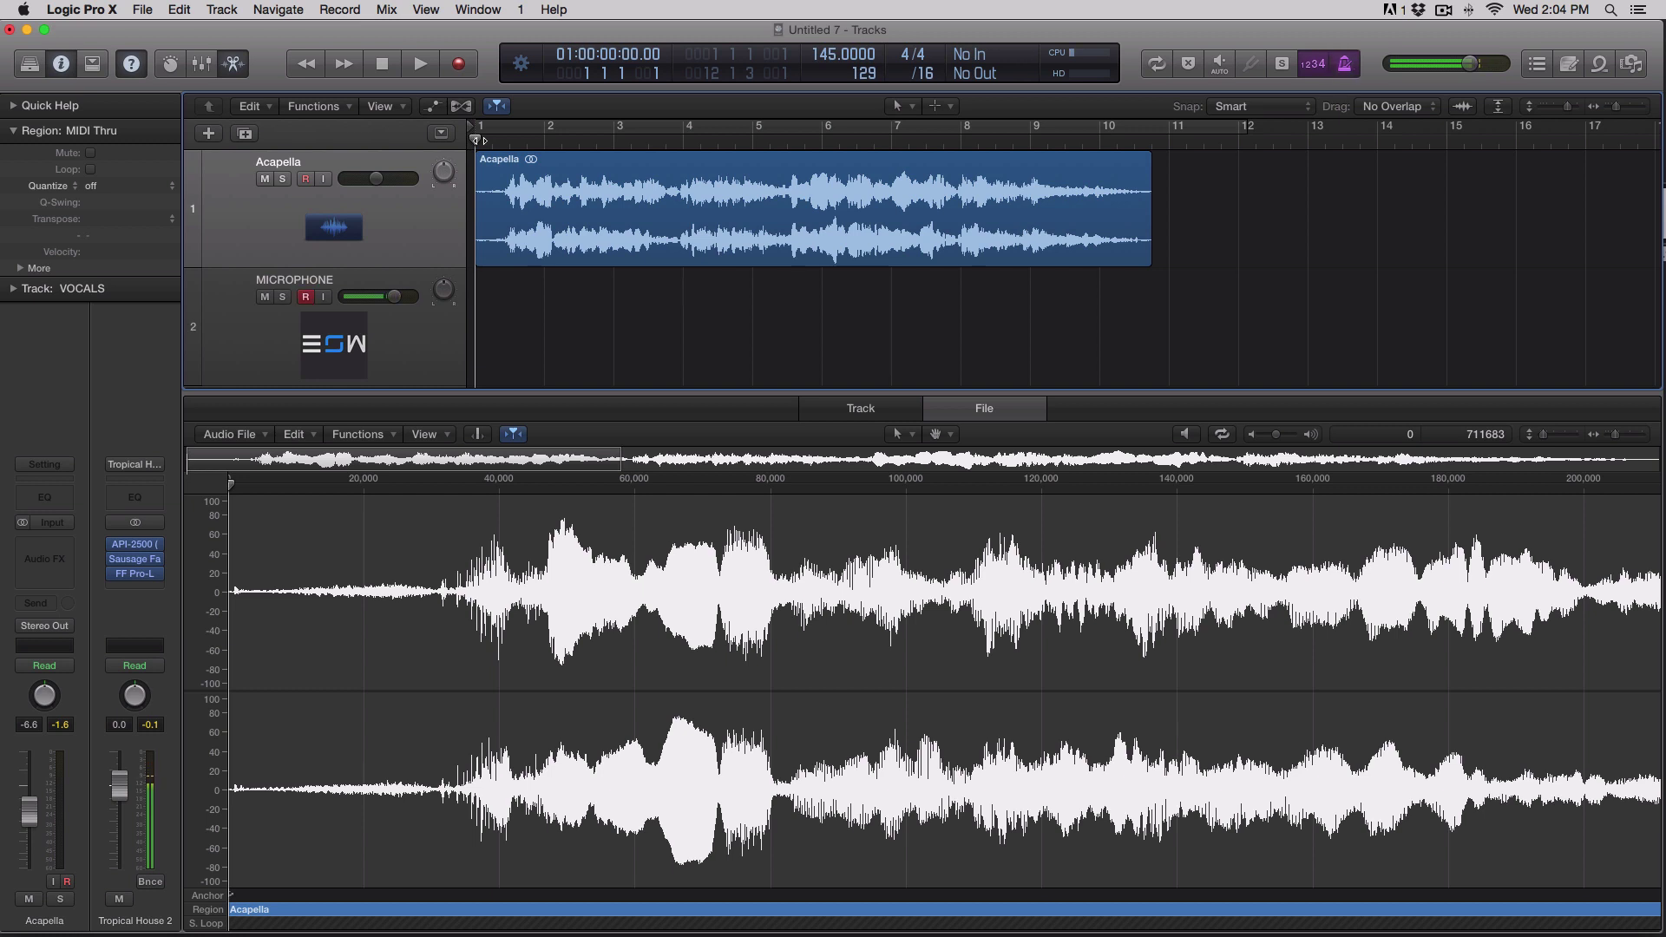
{"action": "key", "text": "space"}
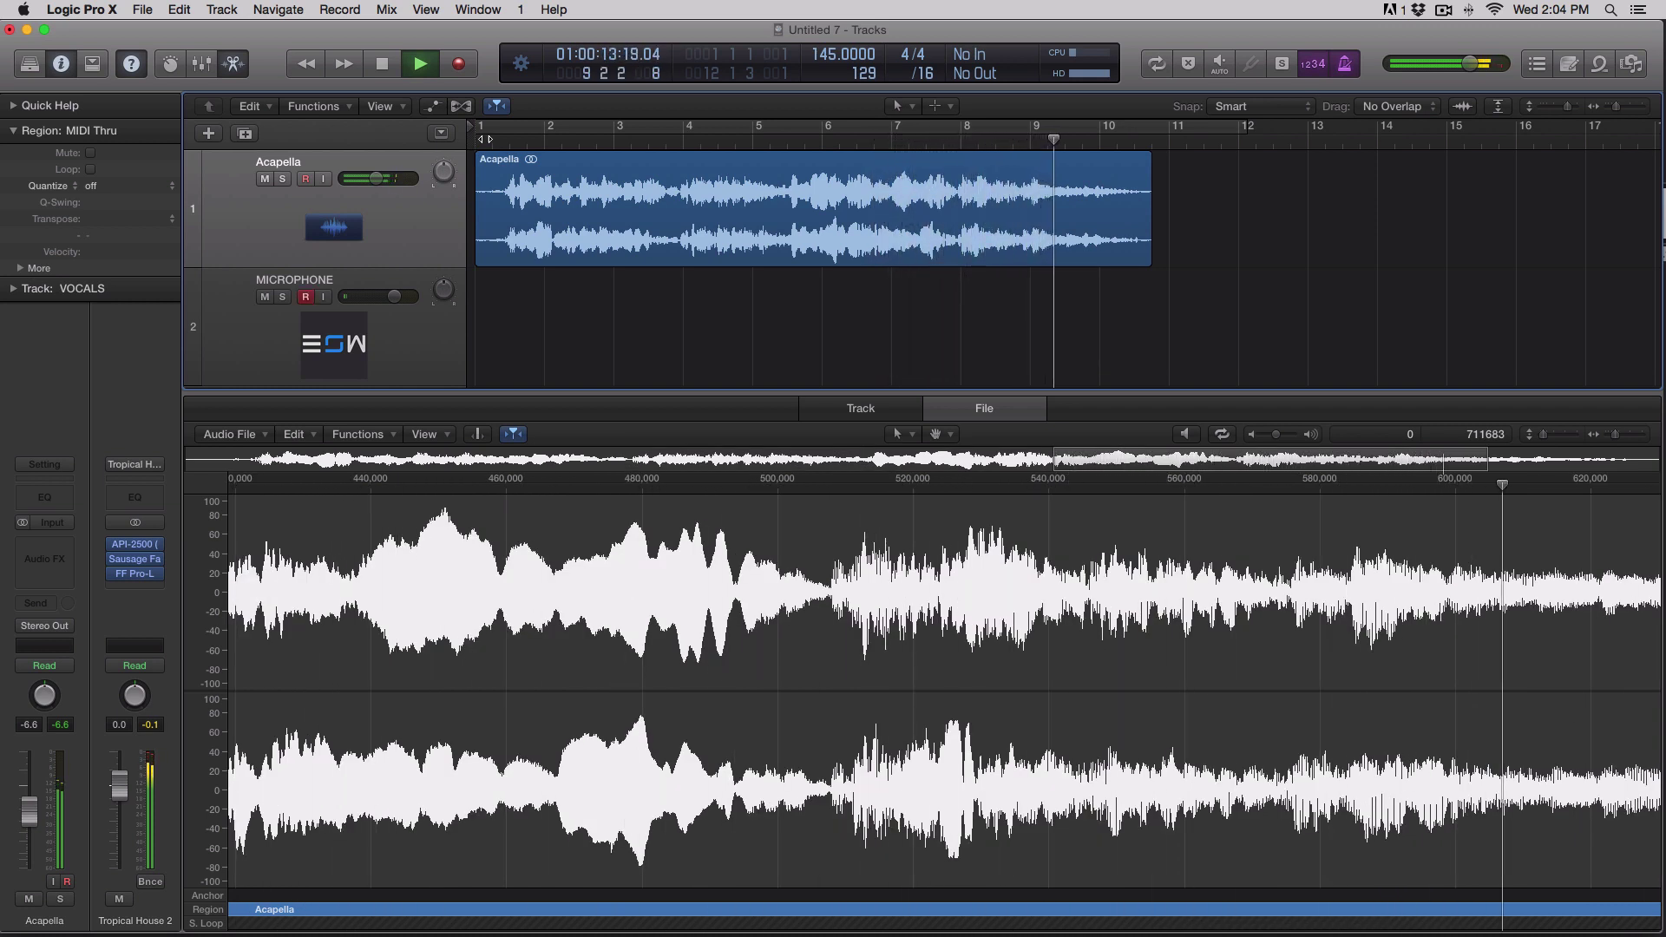
{"action": "key", "text": "space"}
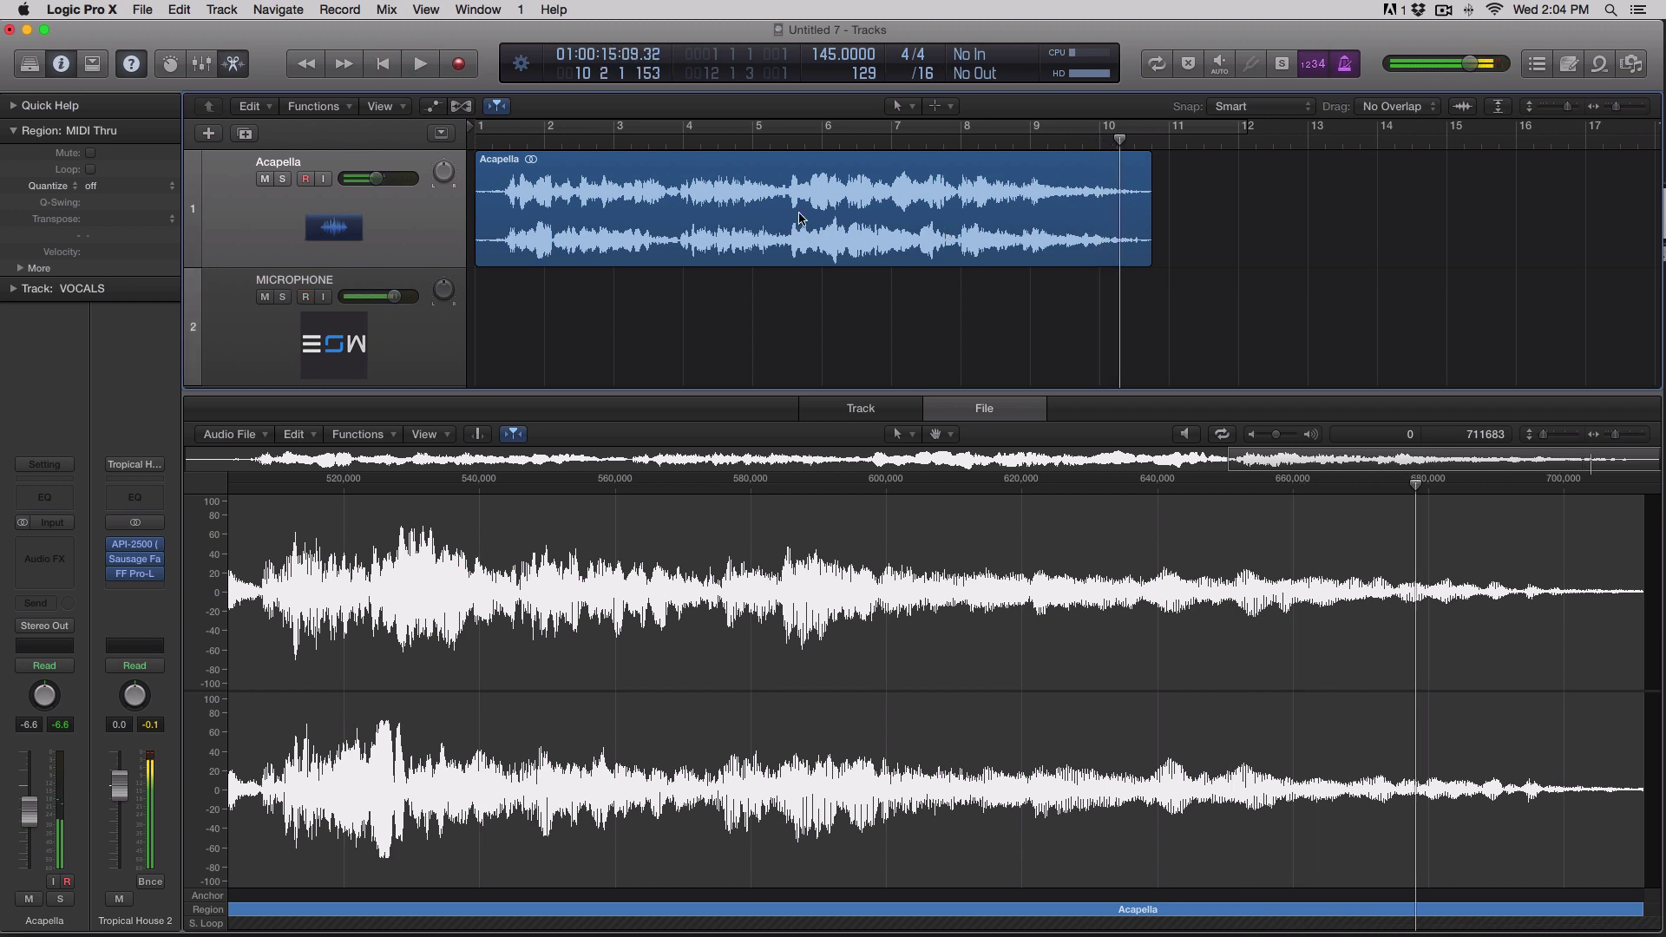
Step: Select the Acapella region and move the playhead to bar 3
{"action": "left_click", "coordinate": [730, 196]}
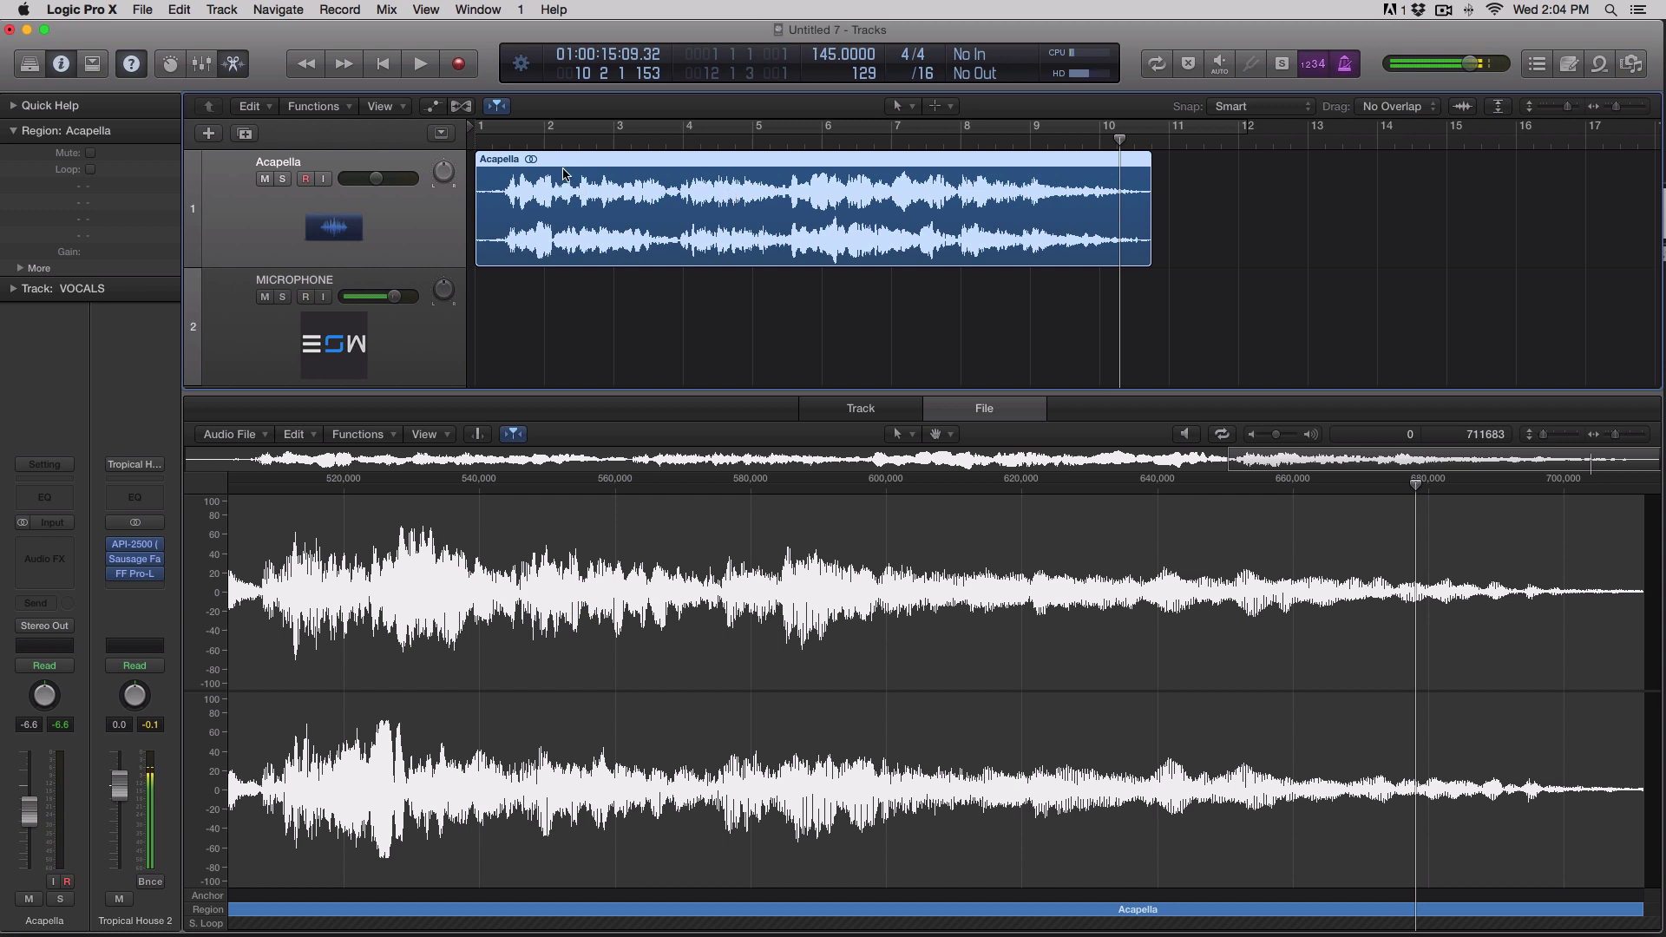
{"action": "left_click", "coordinate": [1211, 237]}
{"action": "left_click", "coordinate": [1138, 210]}
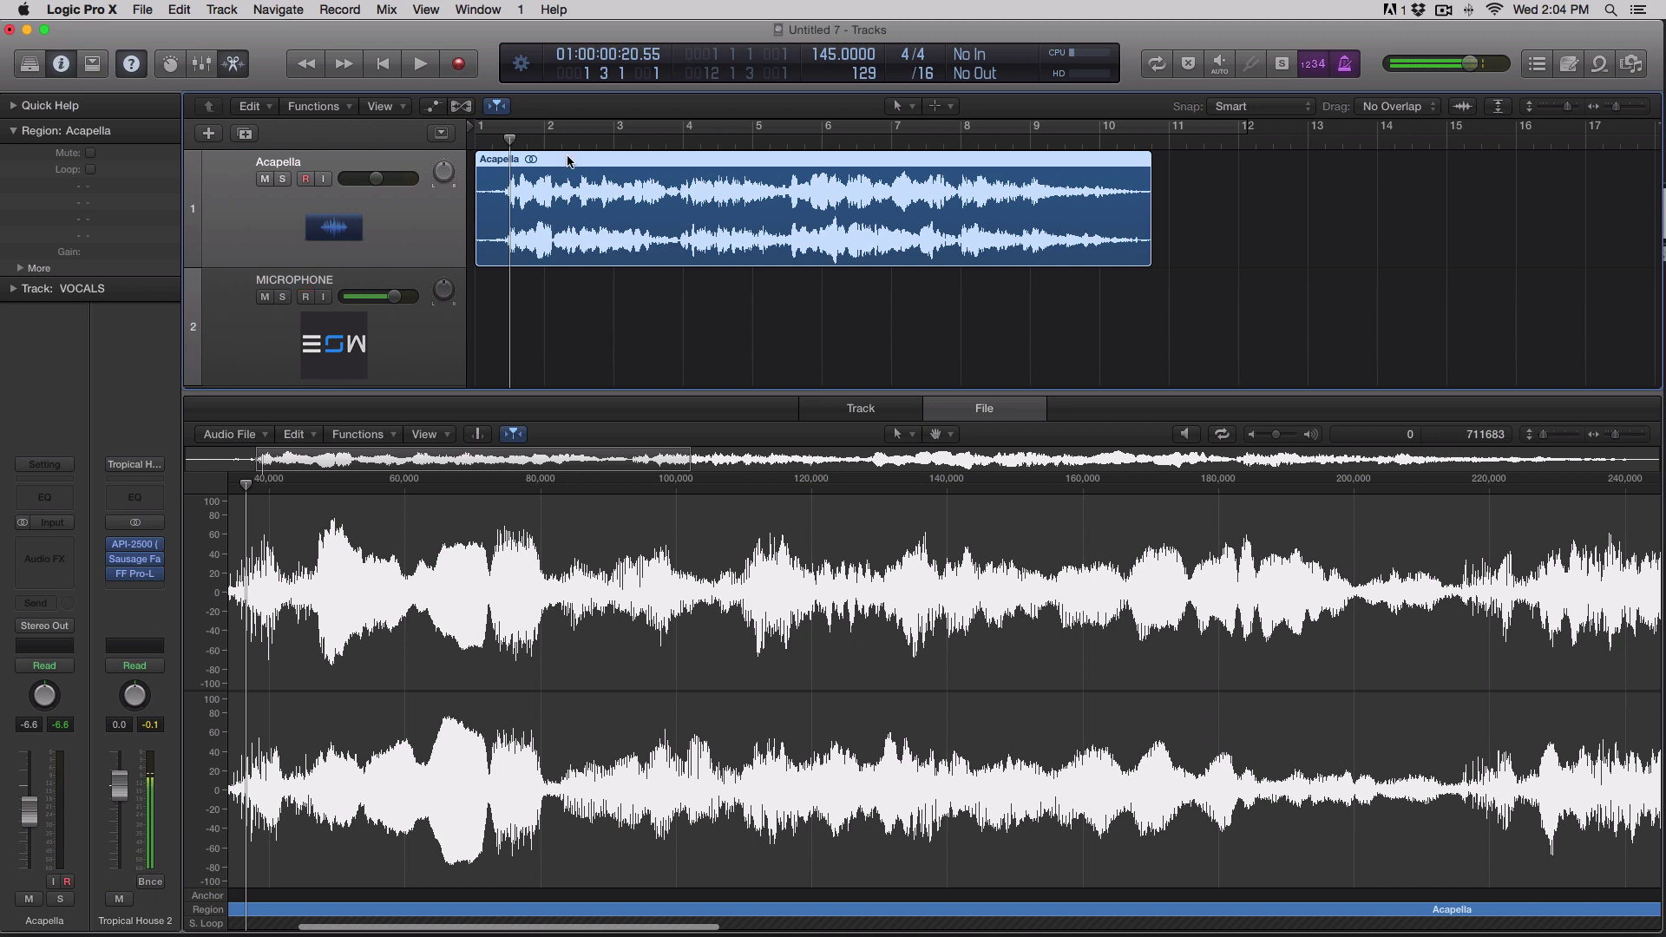
{"action": "left_click", "coordinate": [524, 141]}
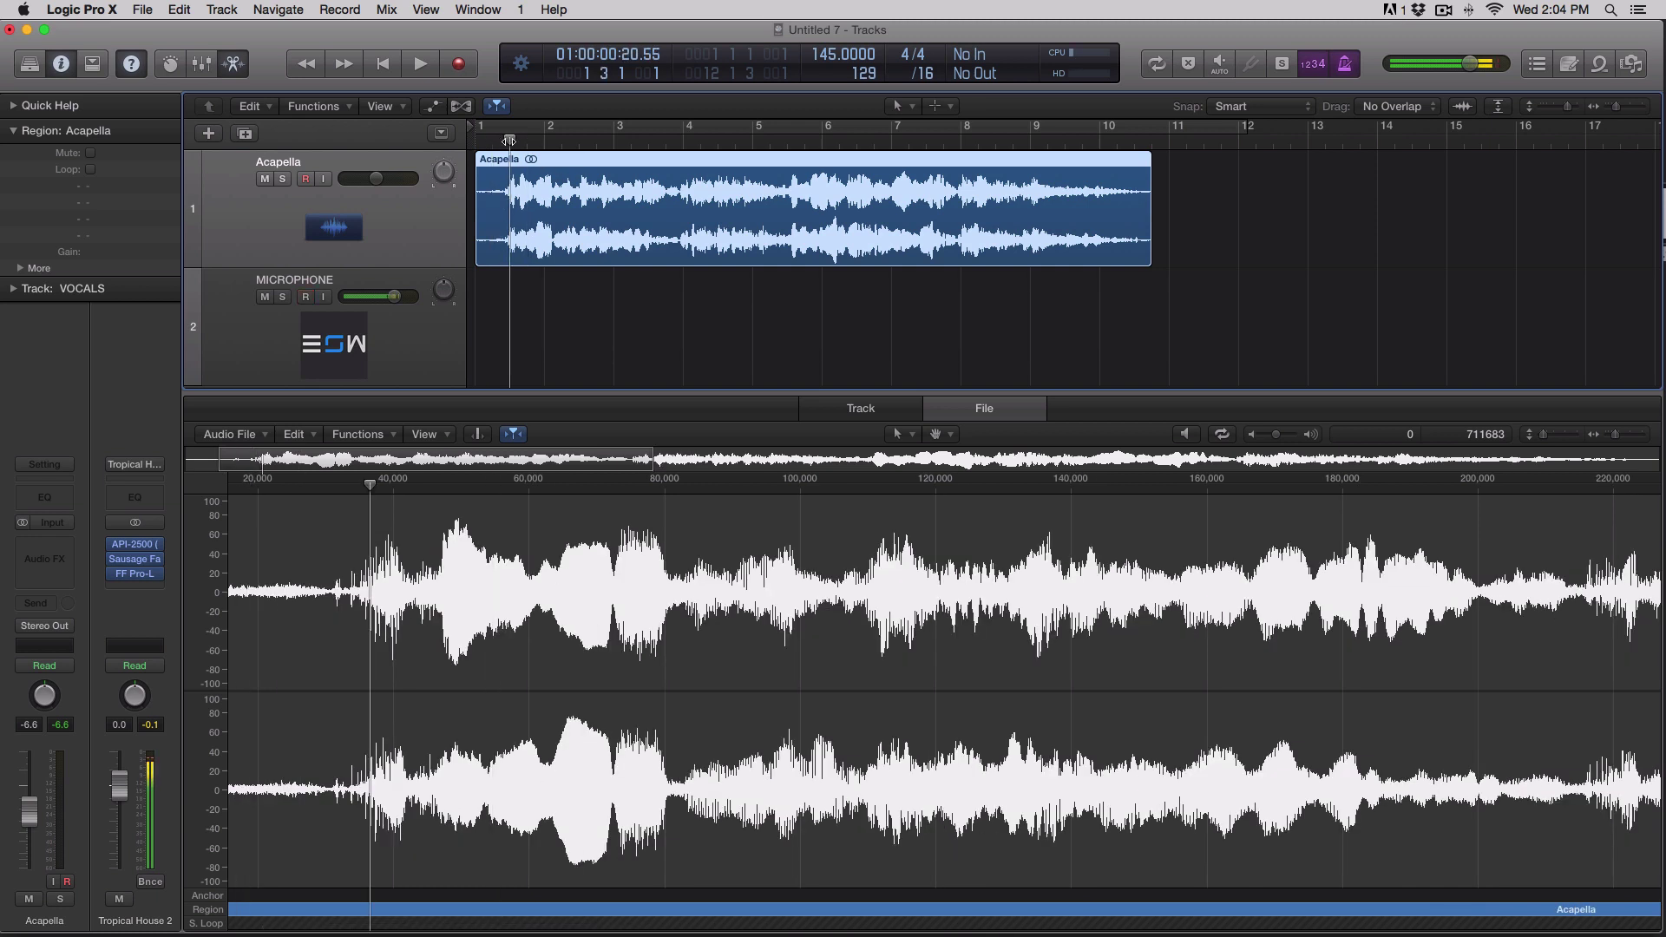
{"action": "left_click", "coordinate": [547, 141]}
{"action": "left_click", "coordinate": [612, 142]}
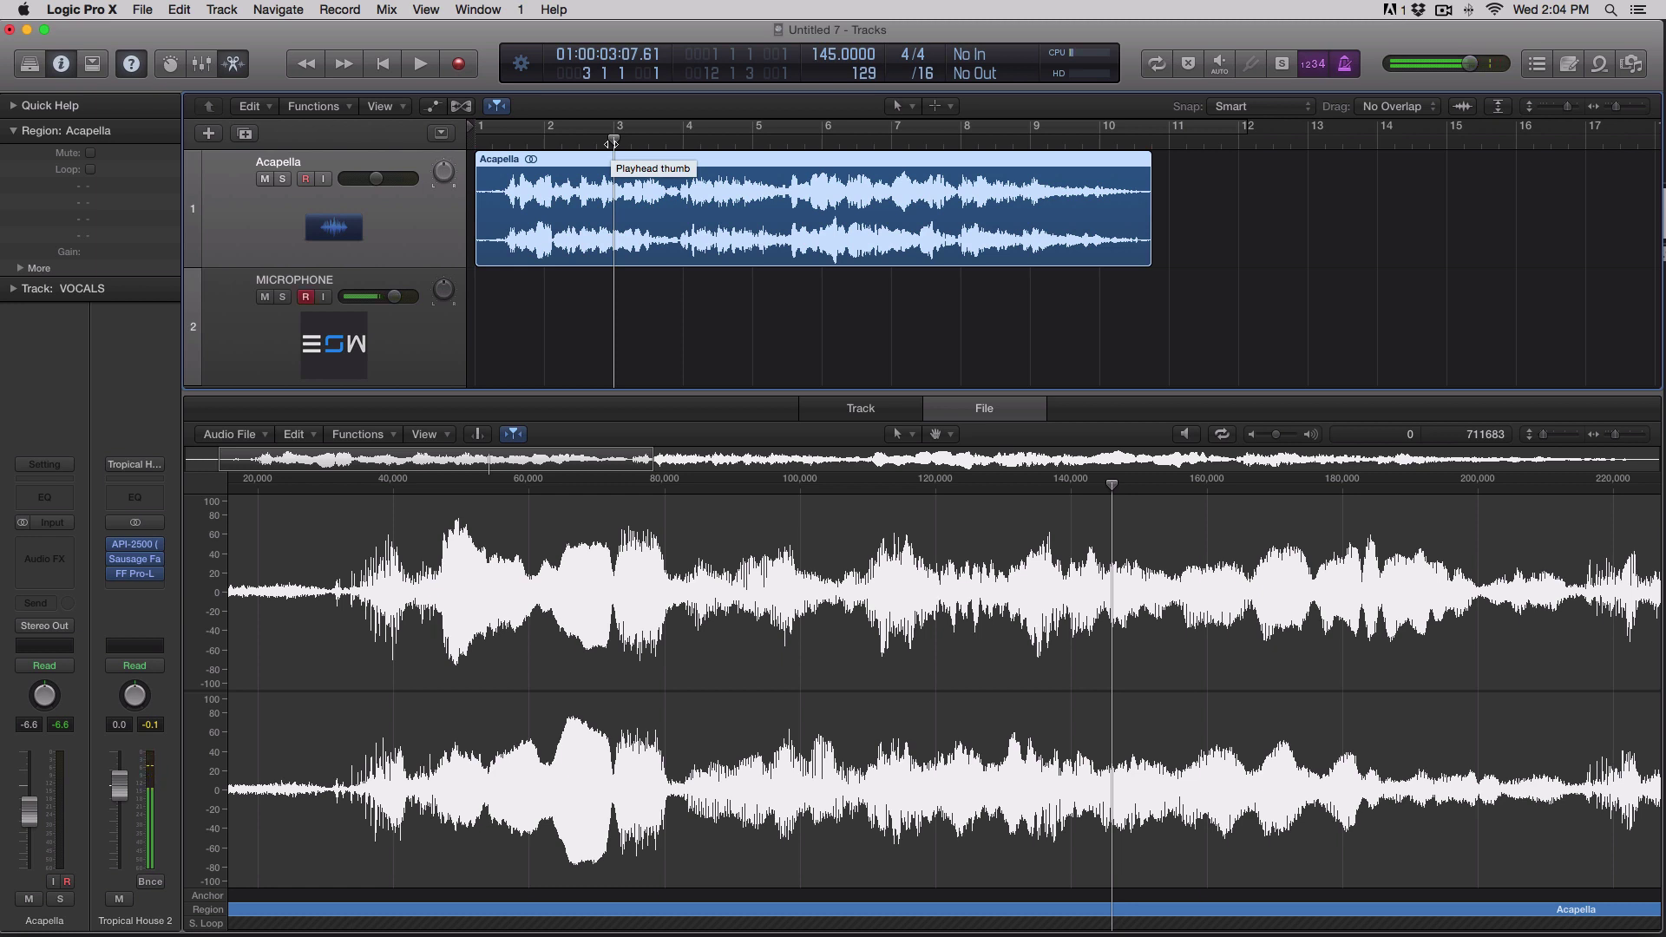
Step: Show the Flex controls and leave the Acapella flex mode unchanged at Monophonic
{"action": "left_click", "coordinate": [671, 270]}
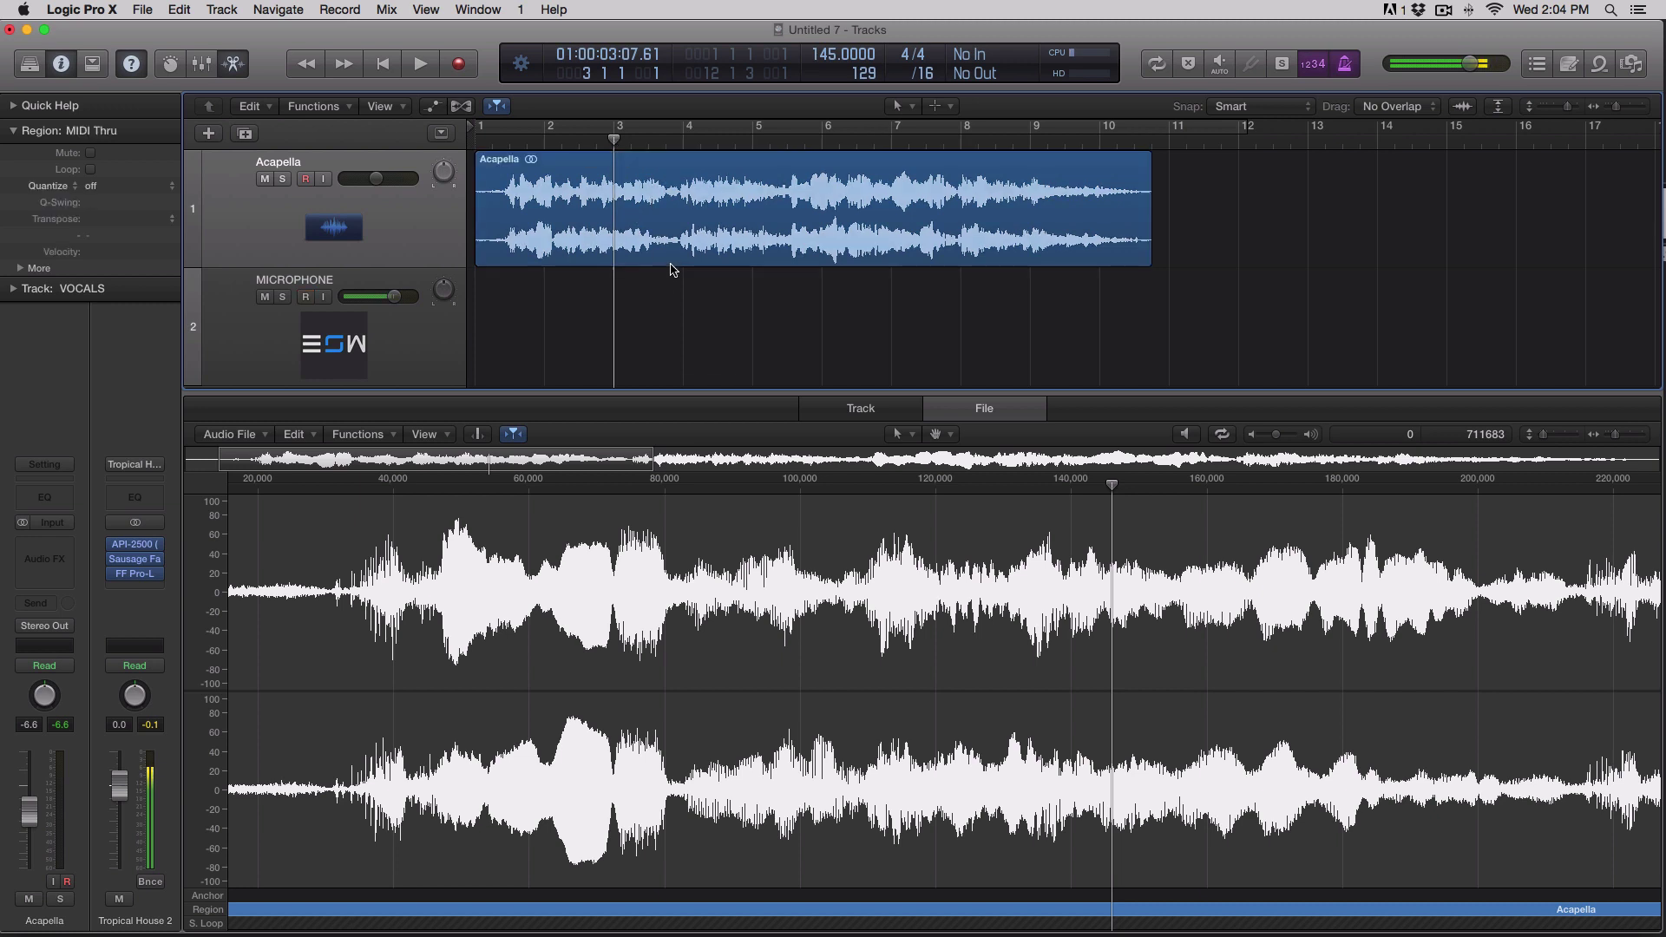
{"action": "left_click", "coordinate": [672, 269]}
{"action": "left_click", "coordinate": [461, 106]}
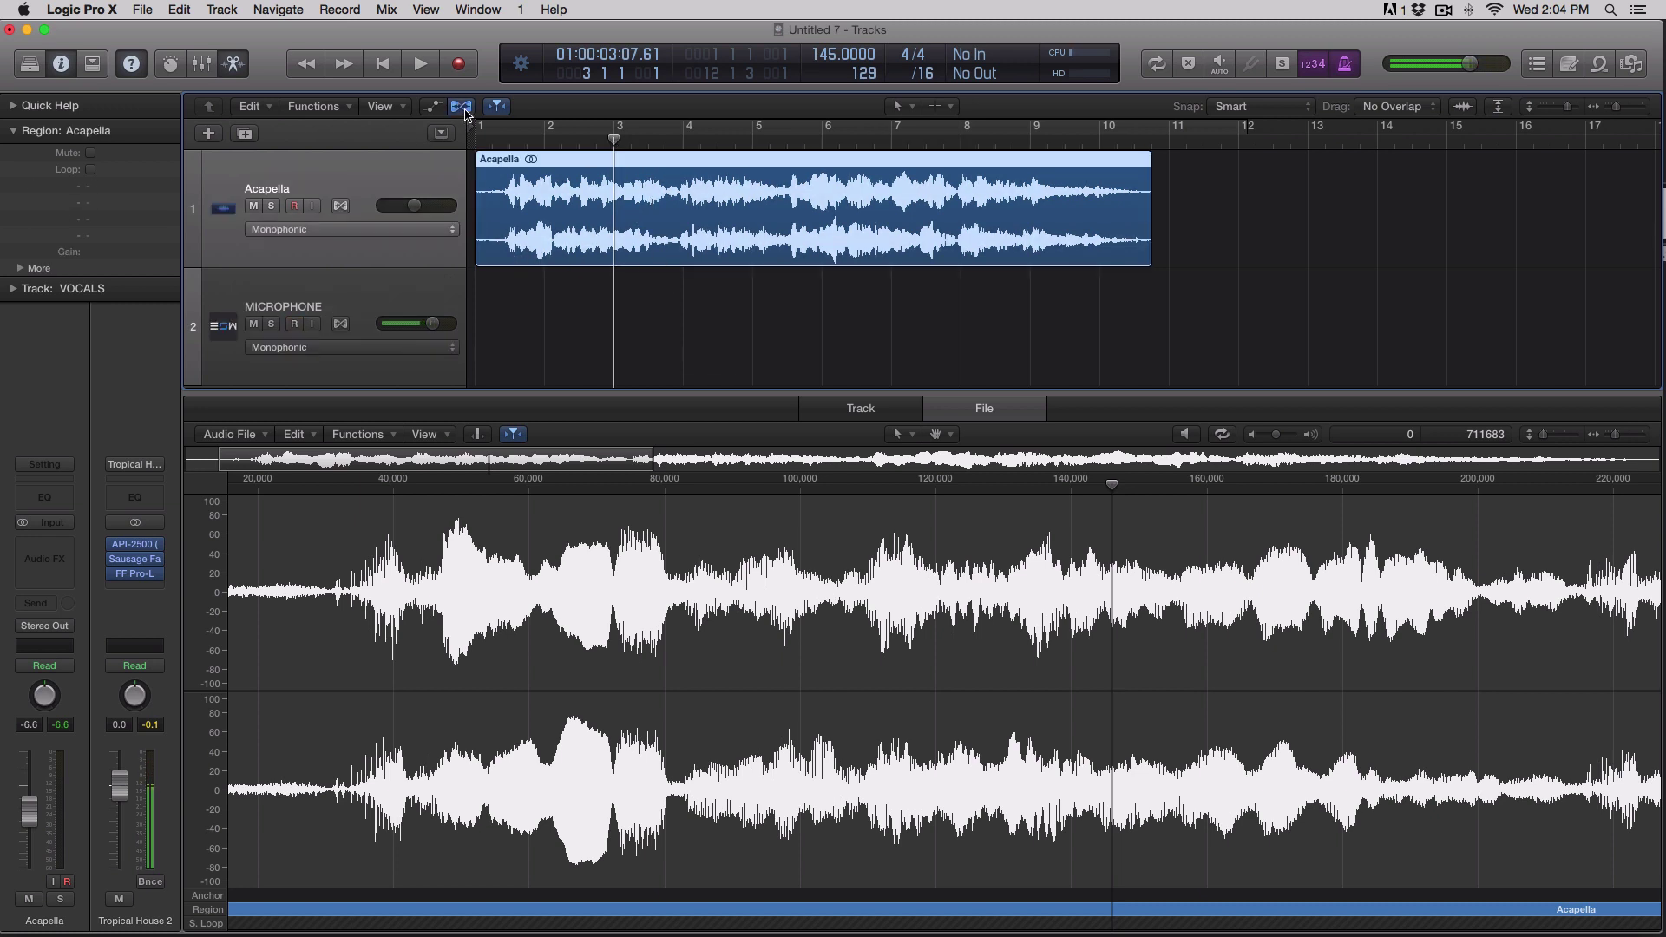
{"action": "left_click", "coordinate": [414, 230]}
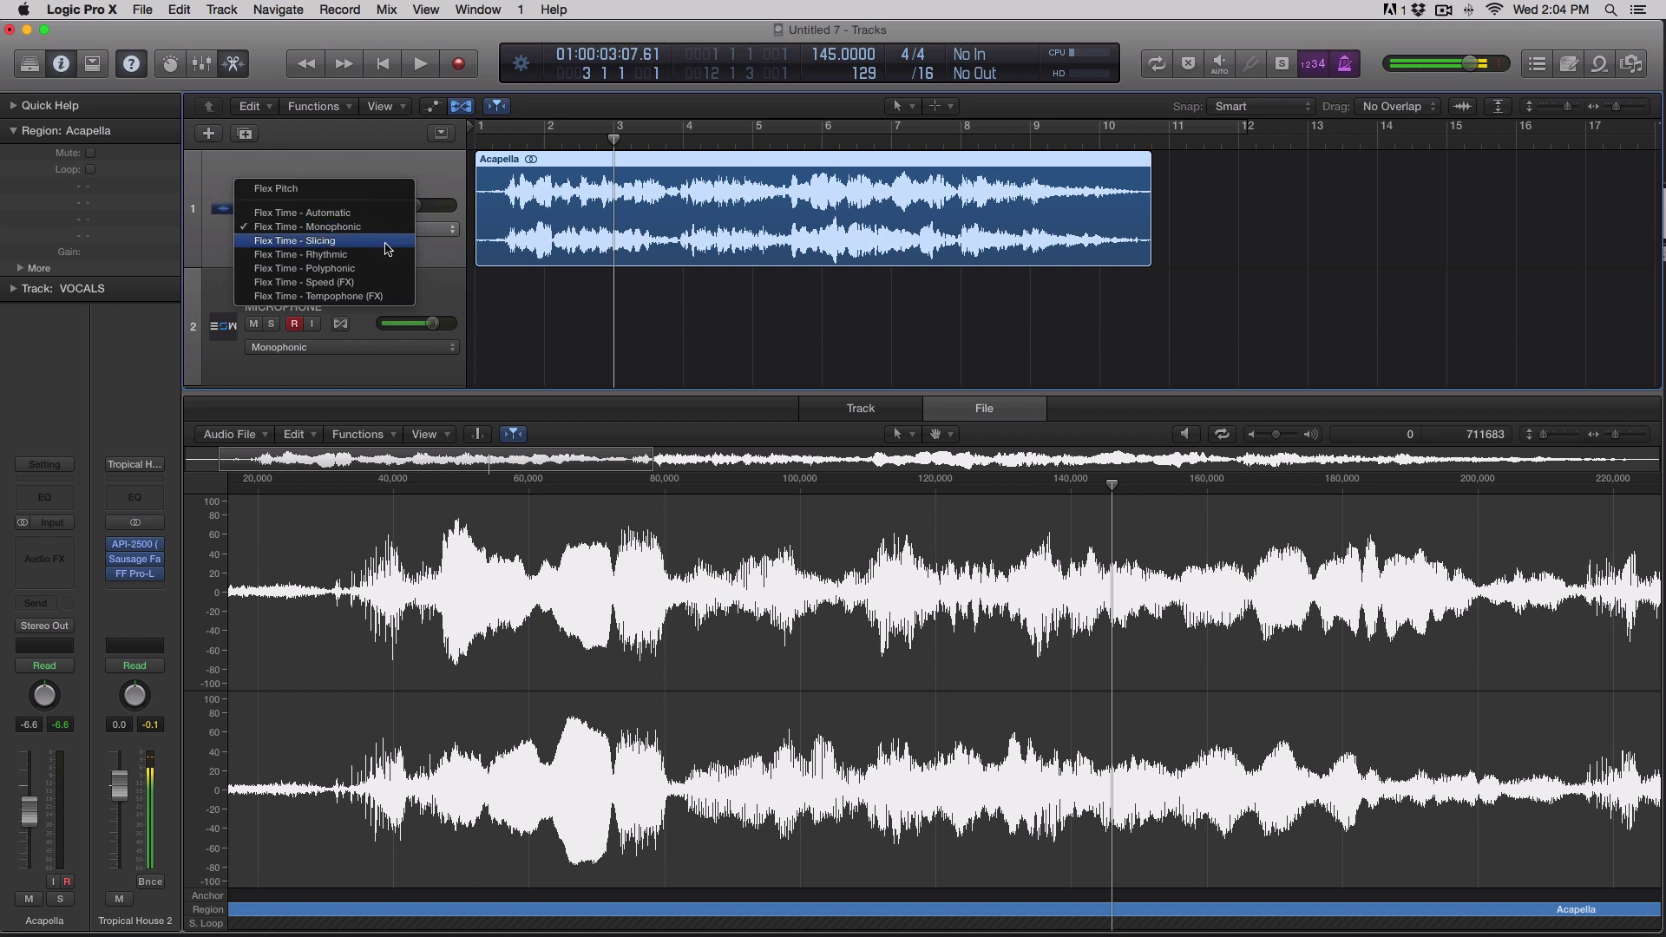
{"action": "left_click", "coordinate": [597, 328]}
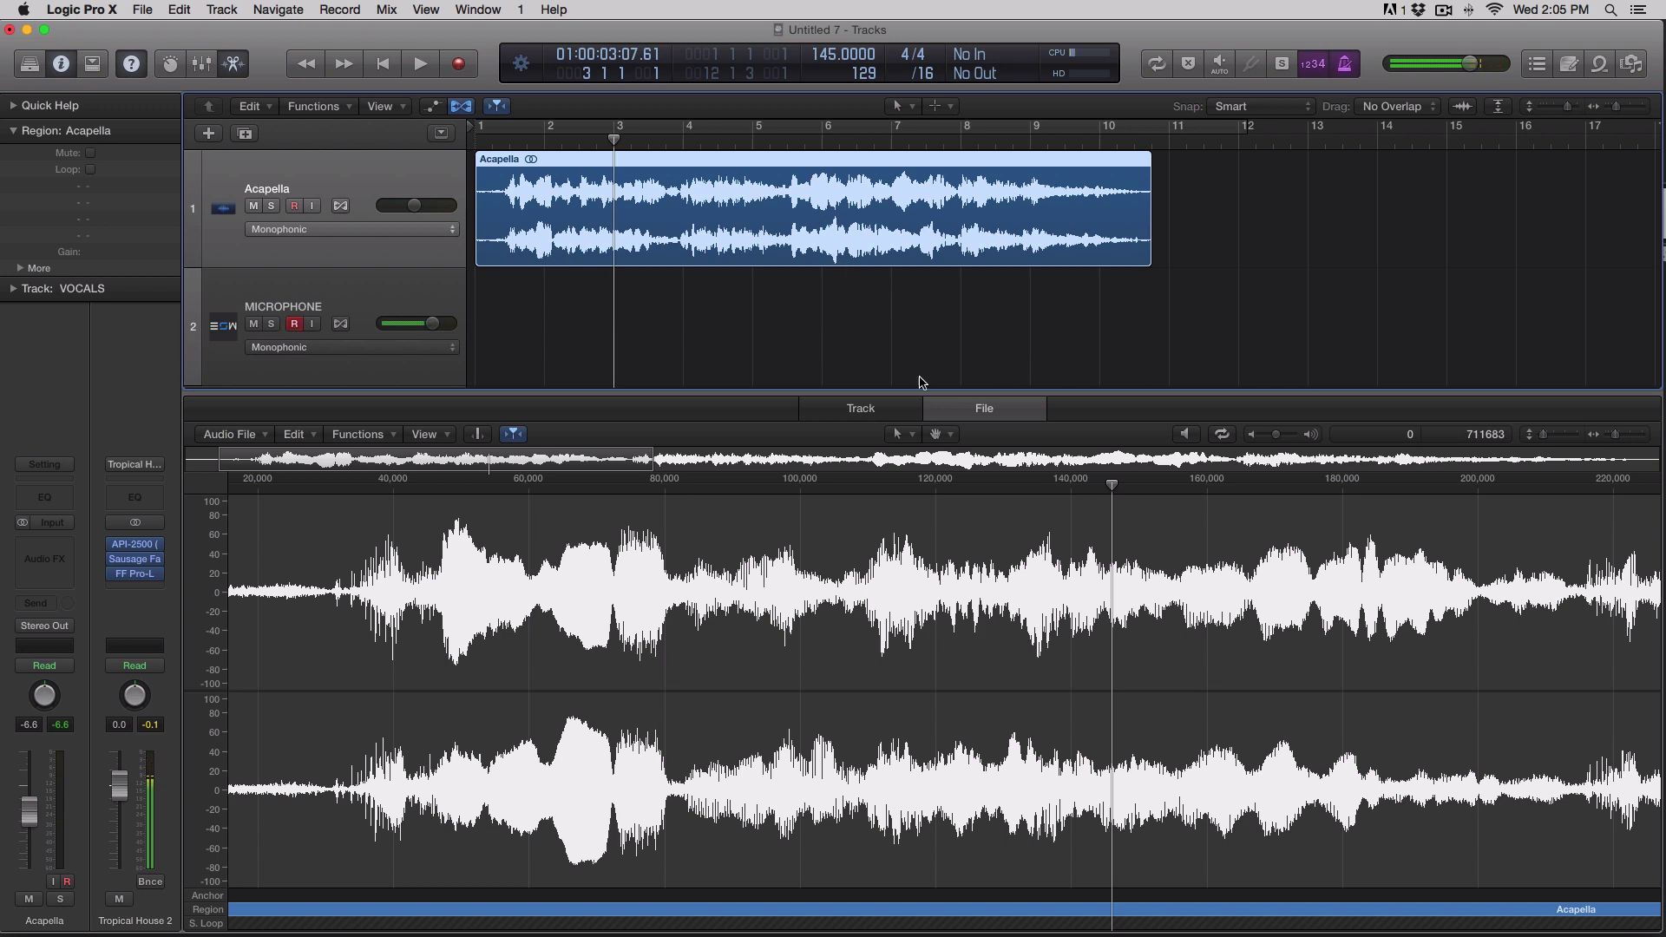
Step: Undo the 145 bpm Time and Pitch stretch and reopen the Time and Pitch Machine
{"action": "left_click", "coordinate": [367, 436]}
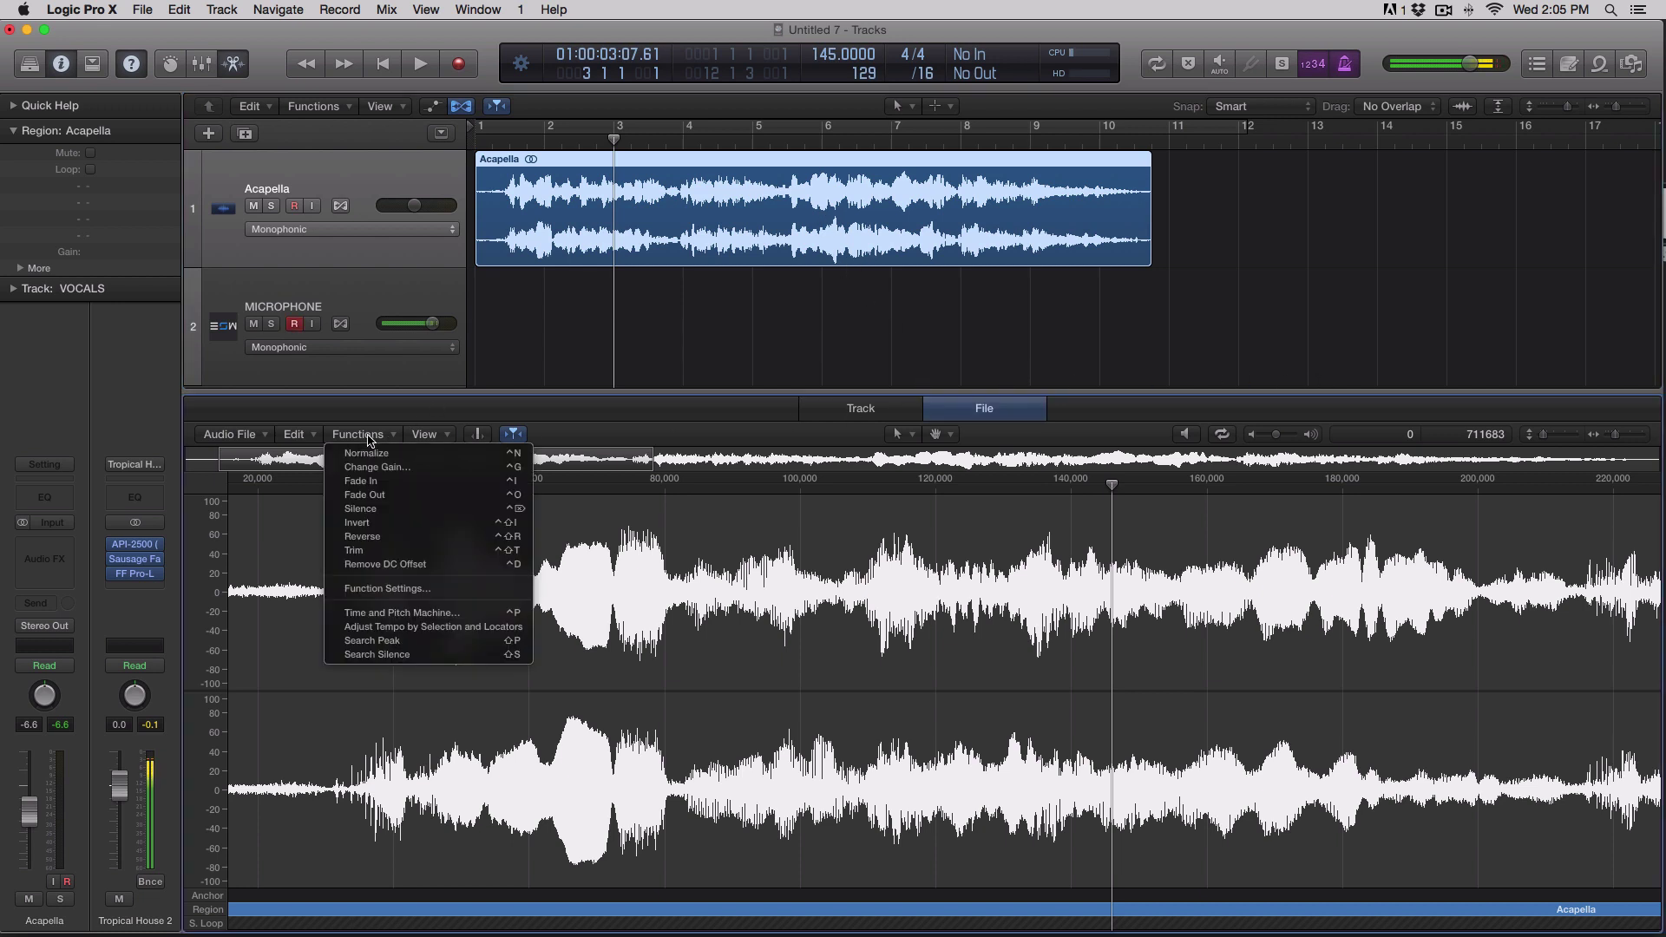
{"action": "left_click", "coordinate": [404, 486]}
{"action": "left_click", "coordinate": [311, 434]}
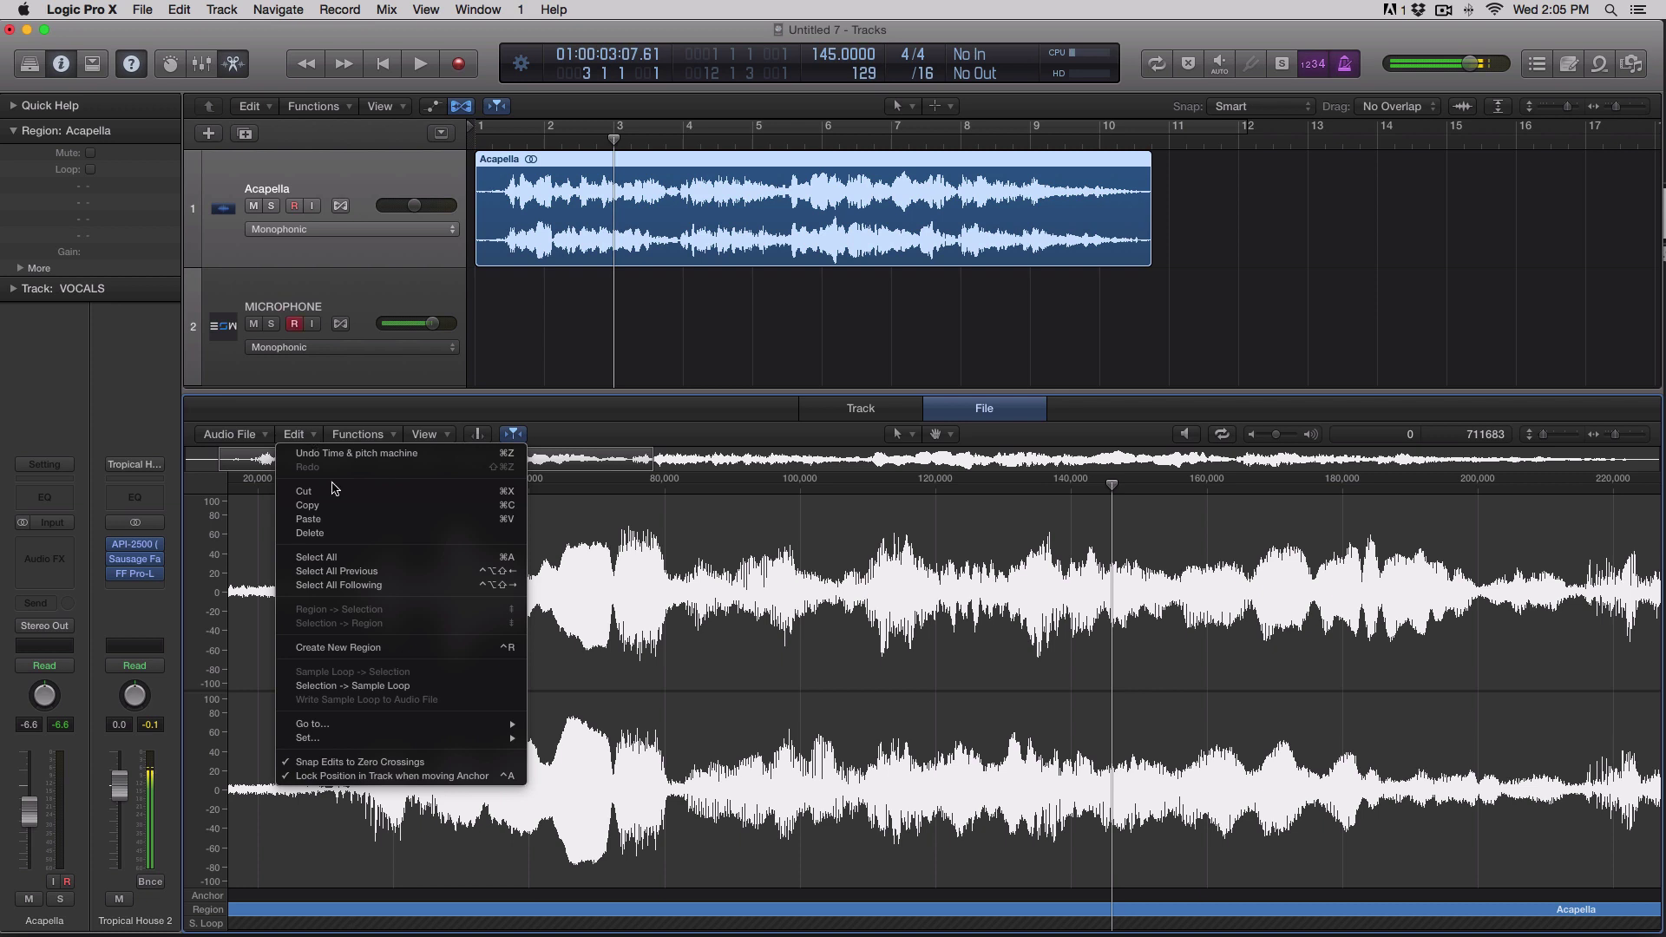
{"action": "left_click", "coordinate": [360, 454]}
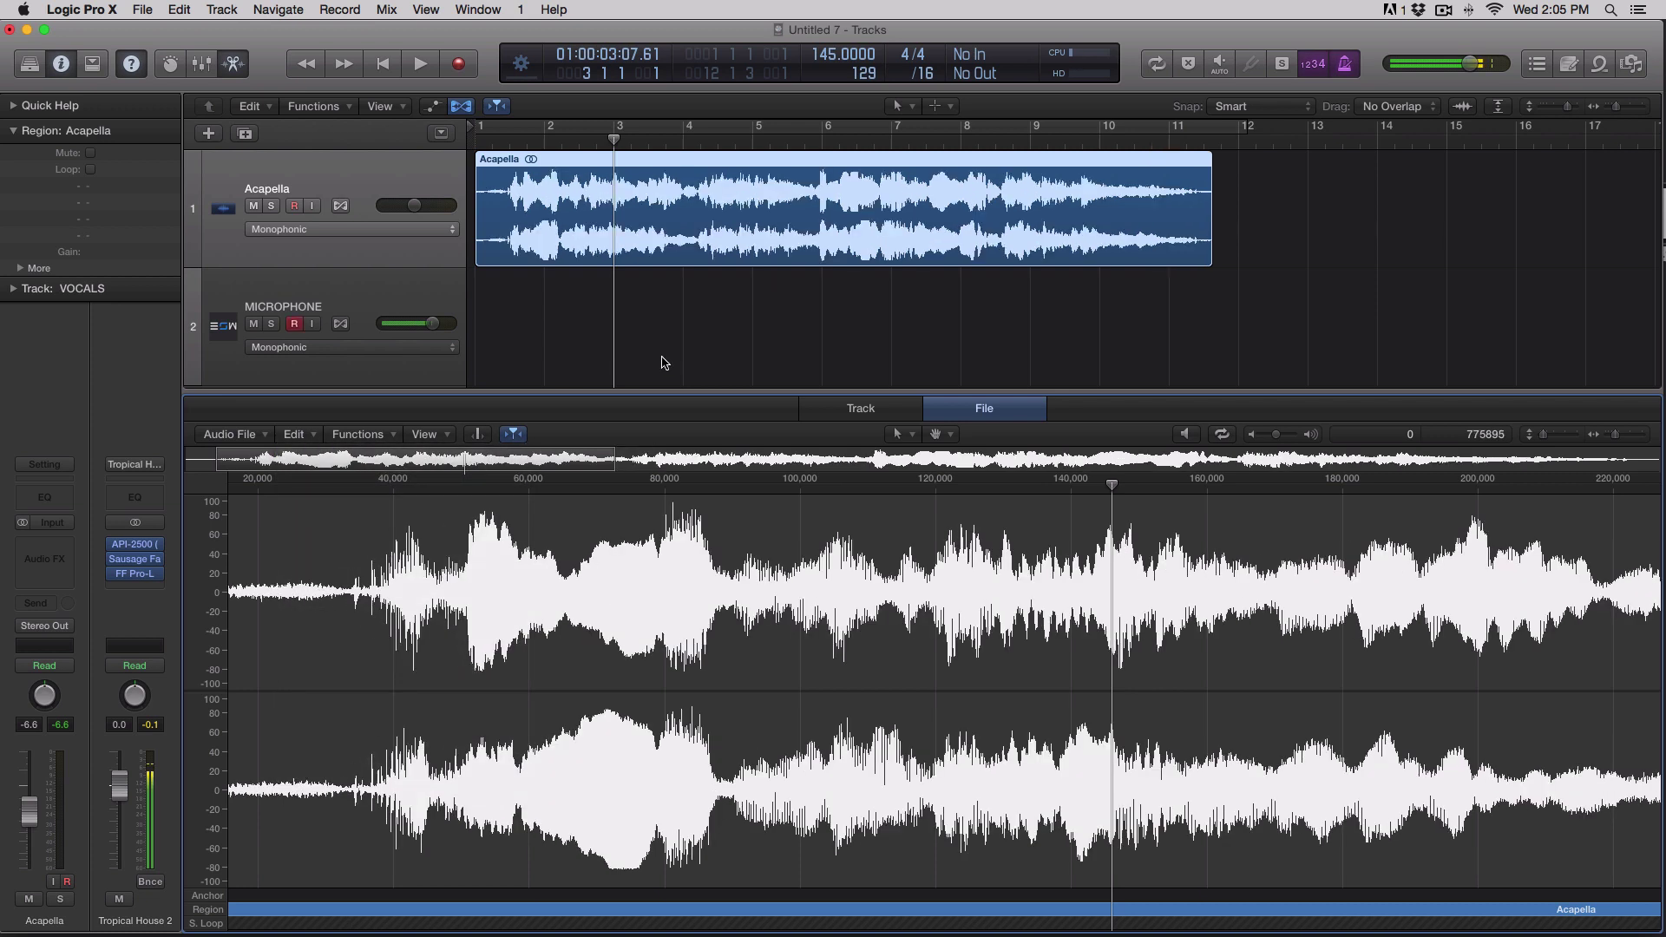
{"action": "left_click", "coordinate": [360, 434]}
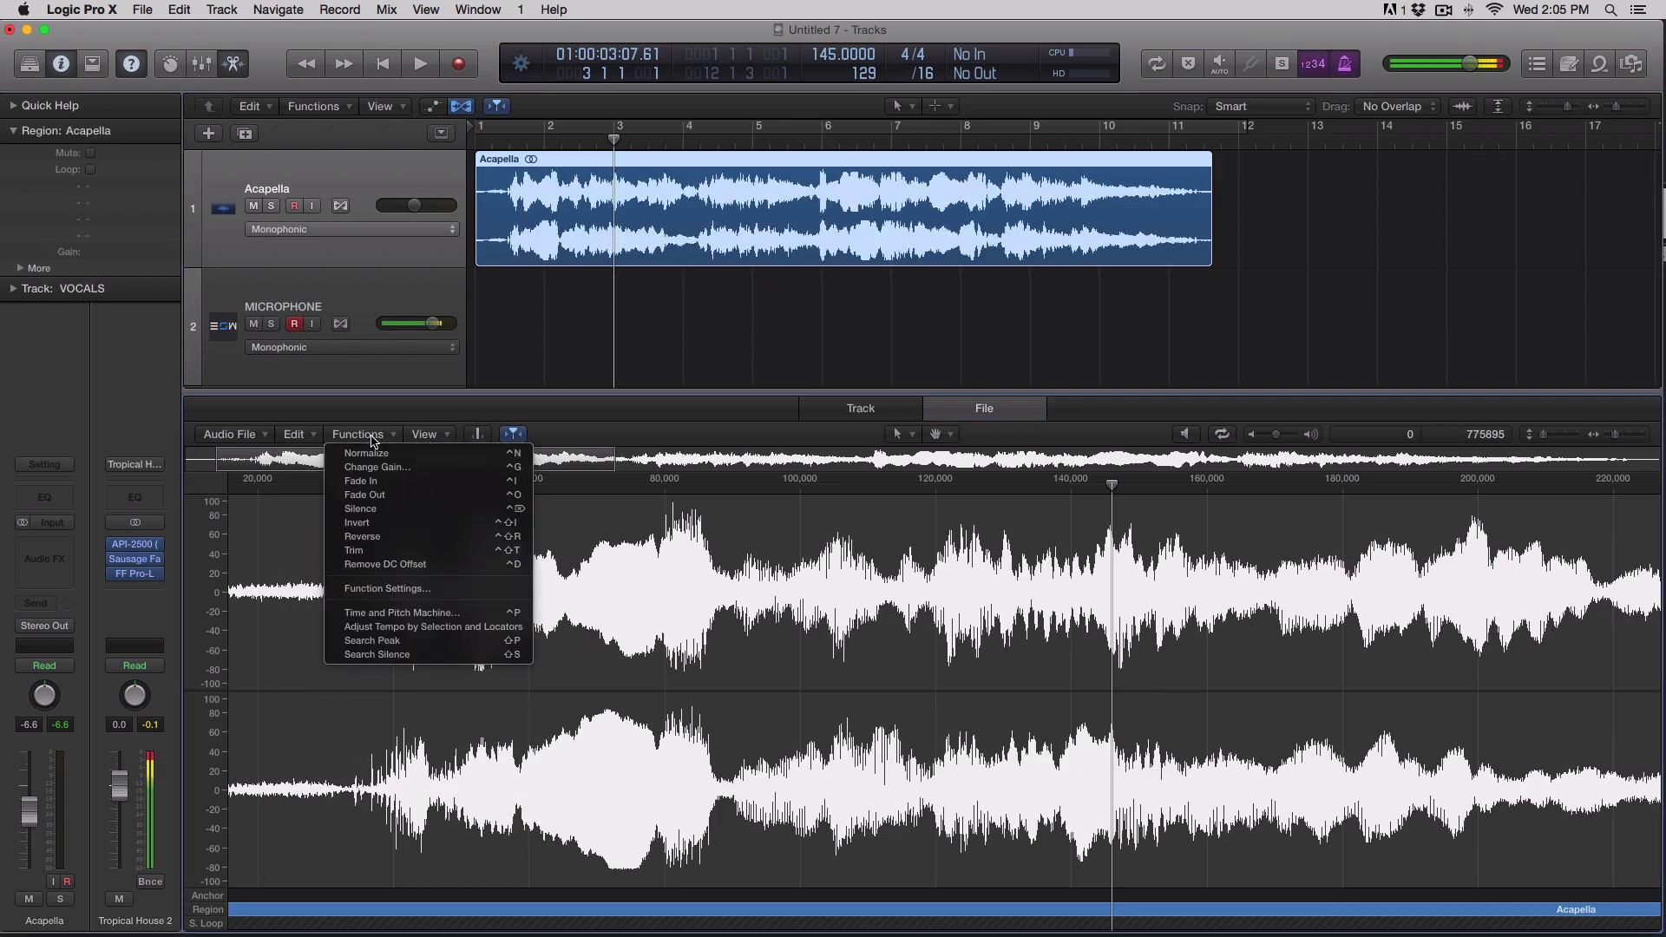
{"action": "left_click", "coordinate": [420, 612]}
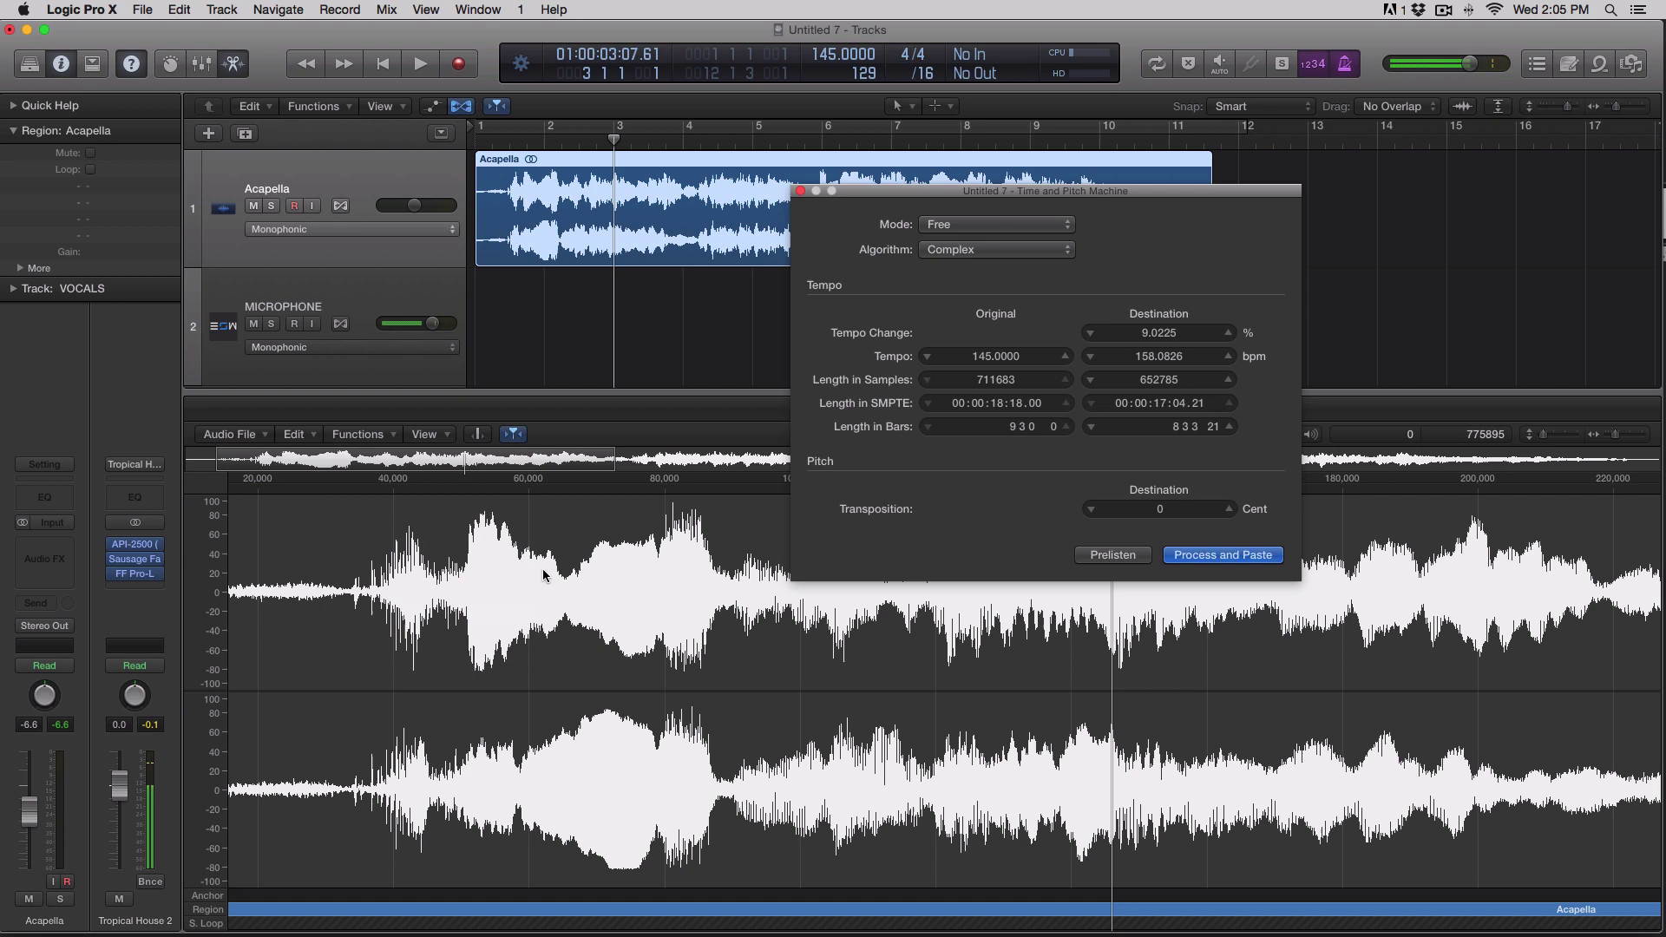
Step: Stretch the audio from 133 bpm to 185 bpm, then close the Time and Pitch Machine
{"action": "double_click", "coordinate": [995, 357]}
{"action": "type", "text": "133"}
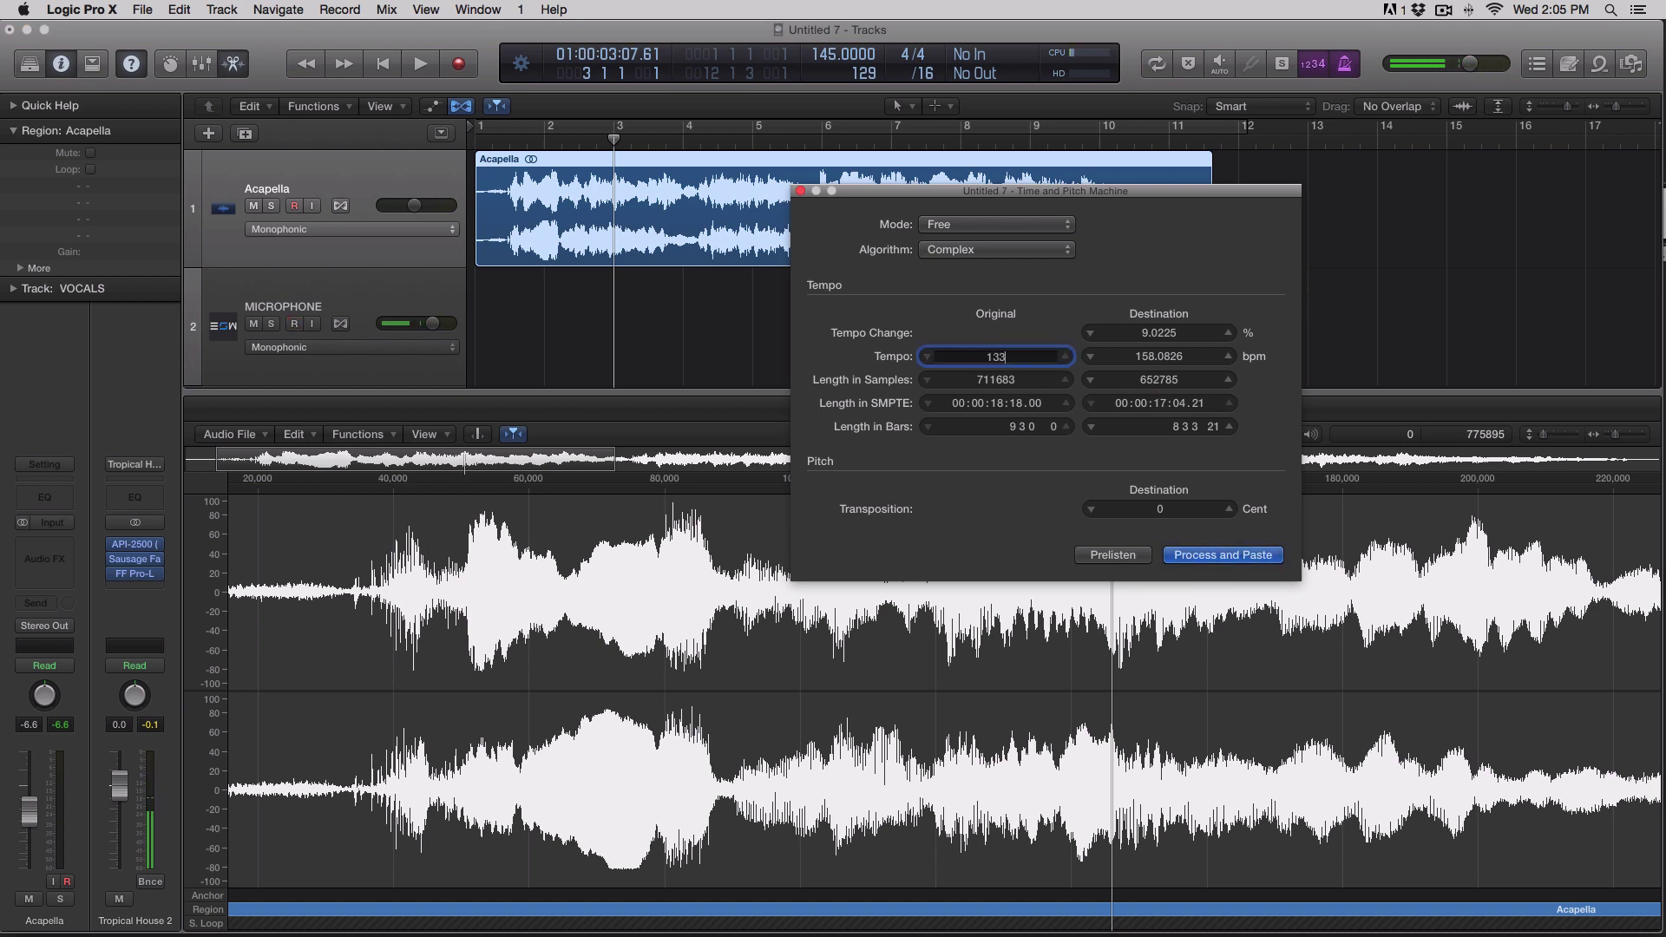
{"action": "double_click", "coordinate": [1147, 357]}
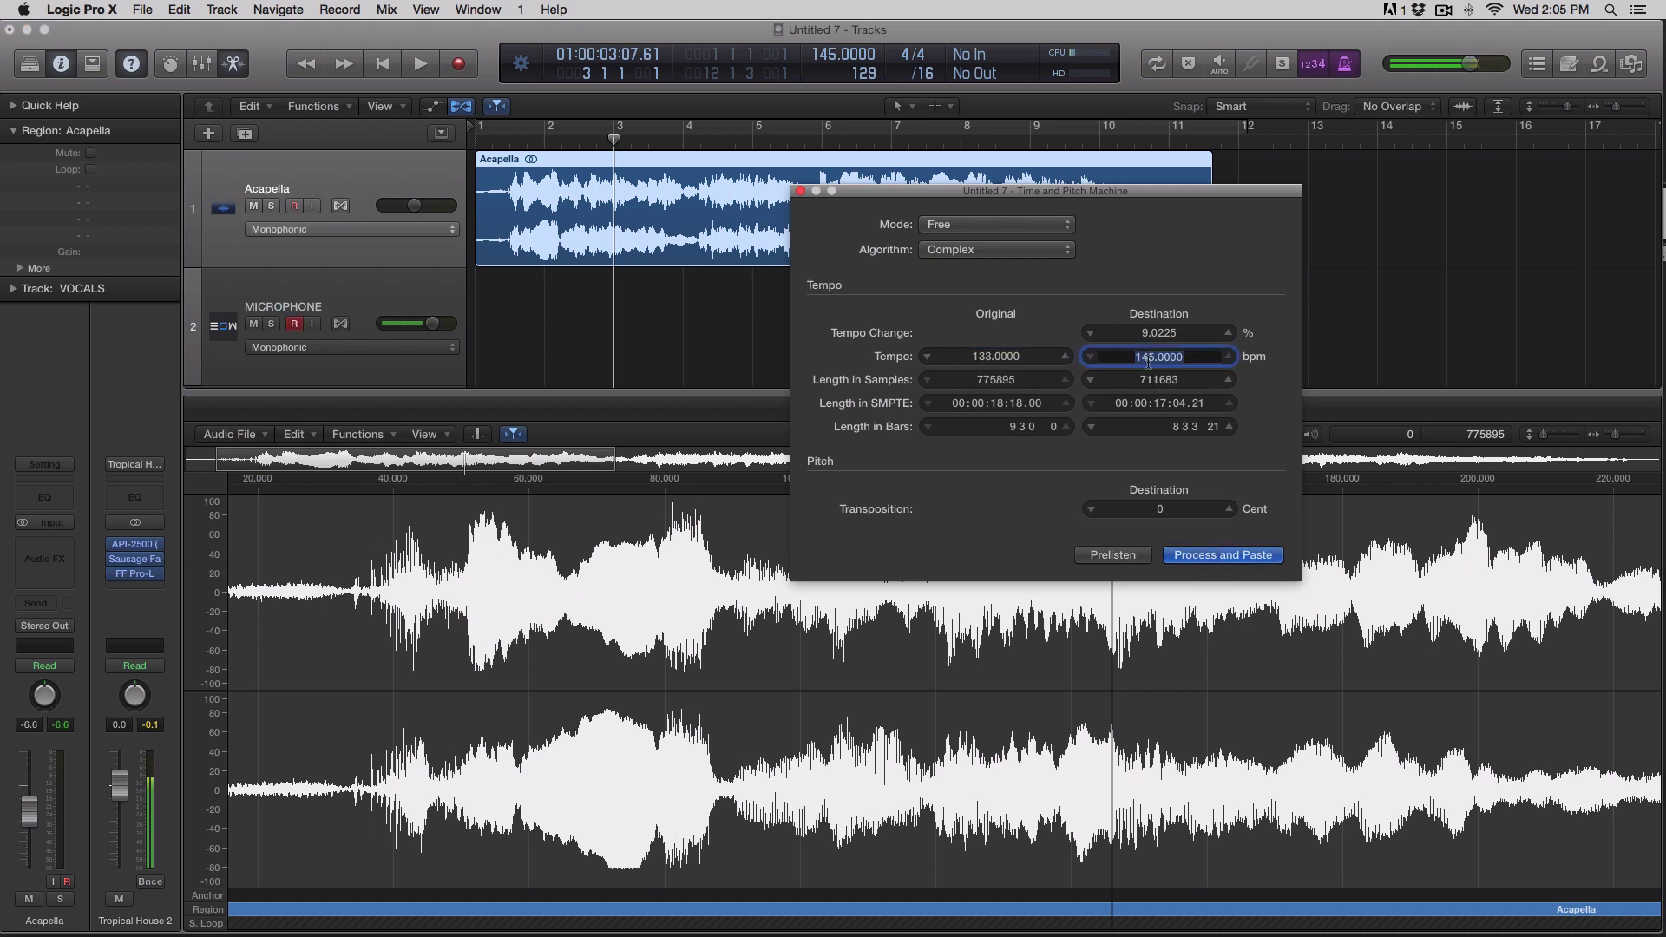
{"action": "type", "text": "185"}
{"action": "key", "text": "Return"}
{"action": "left_click", "coordinate": [1219, 563]}
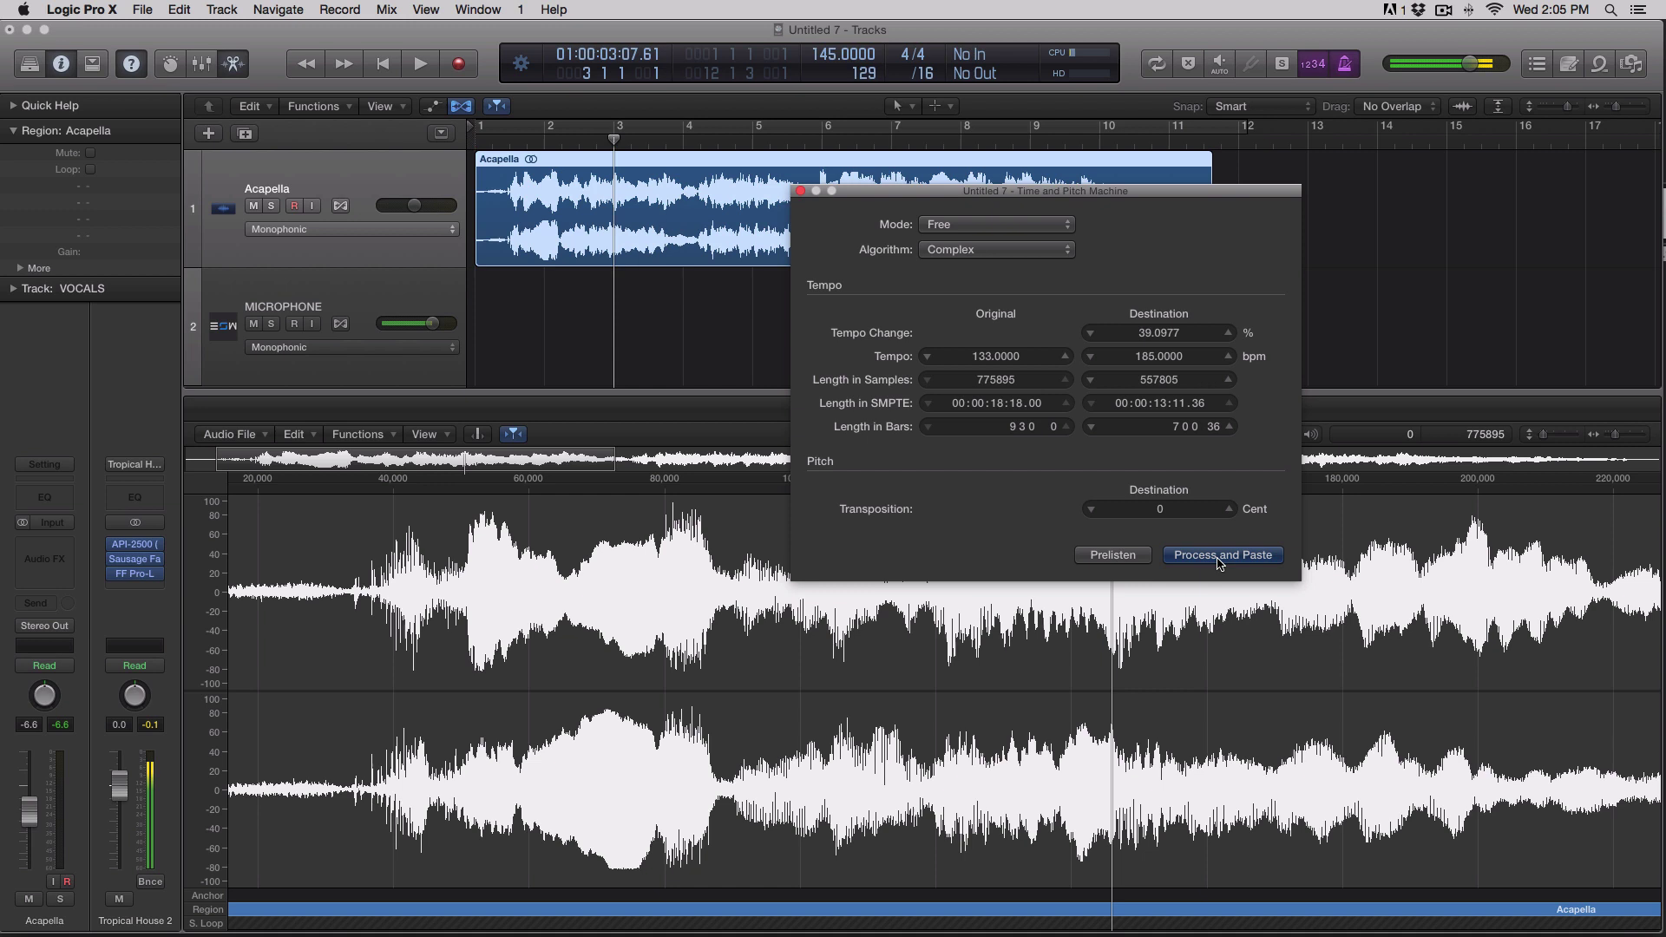
{"action": "left_click", "coordinate": [801, 191]}
{"action": "key", "text": "Return"}
{"action": "key", "text": "space"}
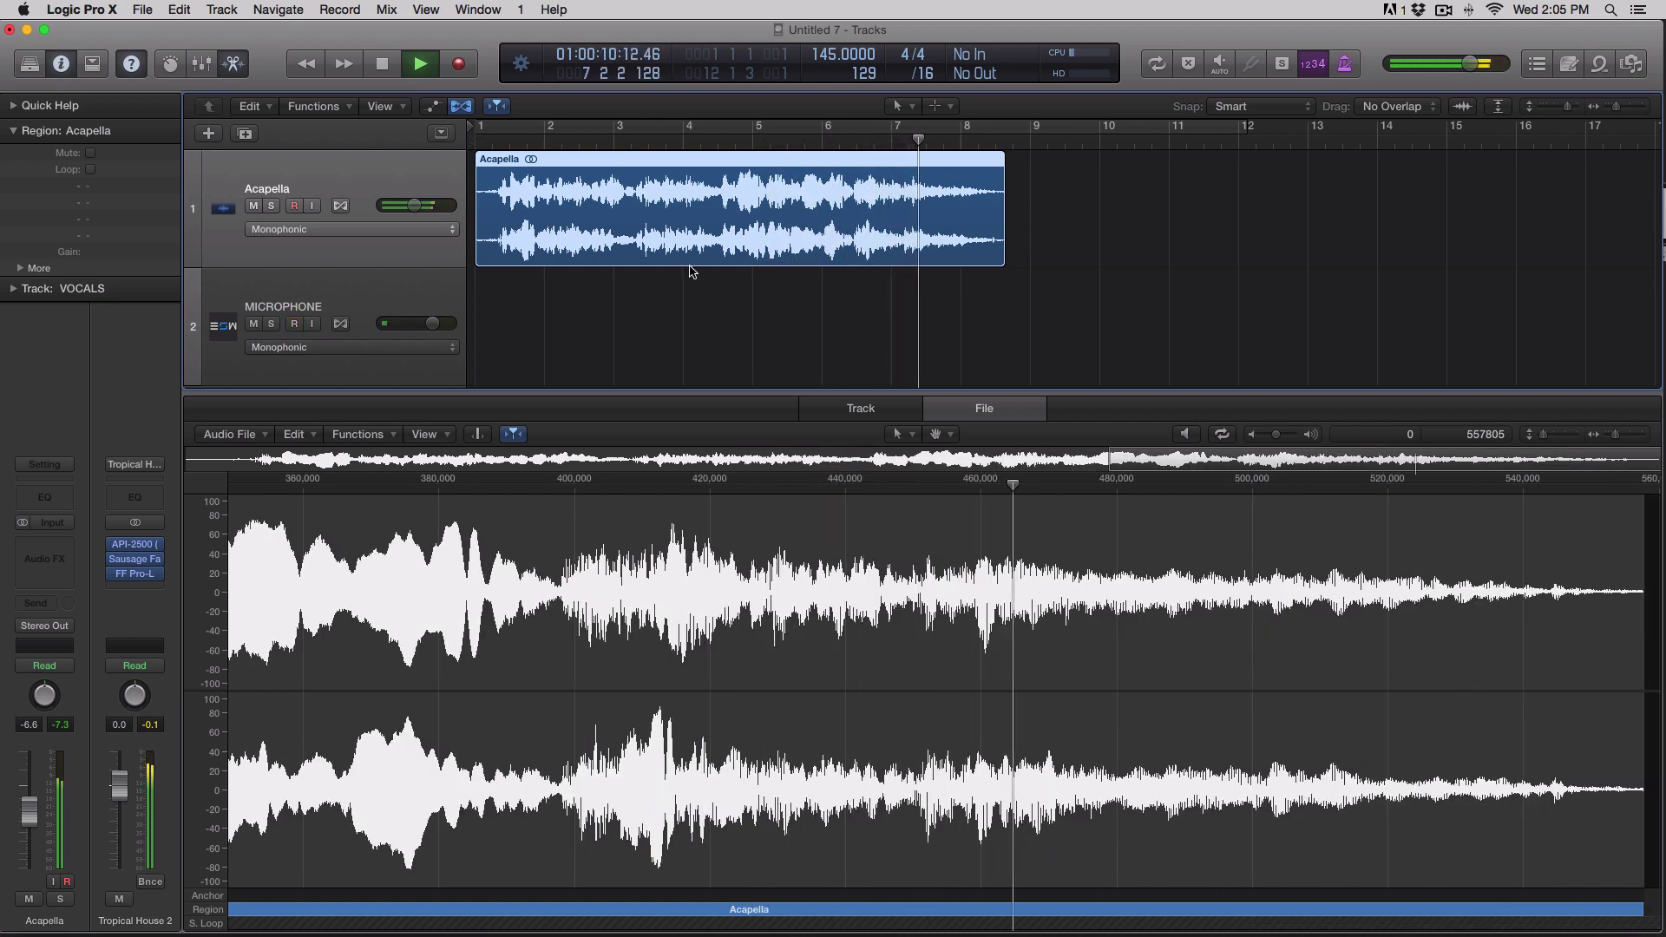
{"action": "key", "text": "space"}
{"action": "left_click", "coordinate": [737, 292]}
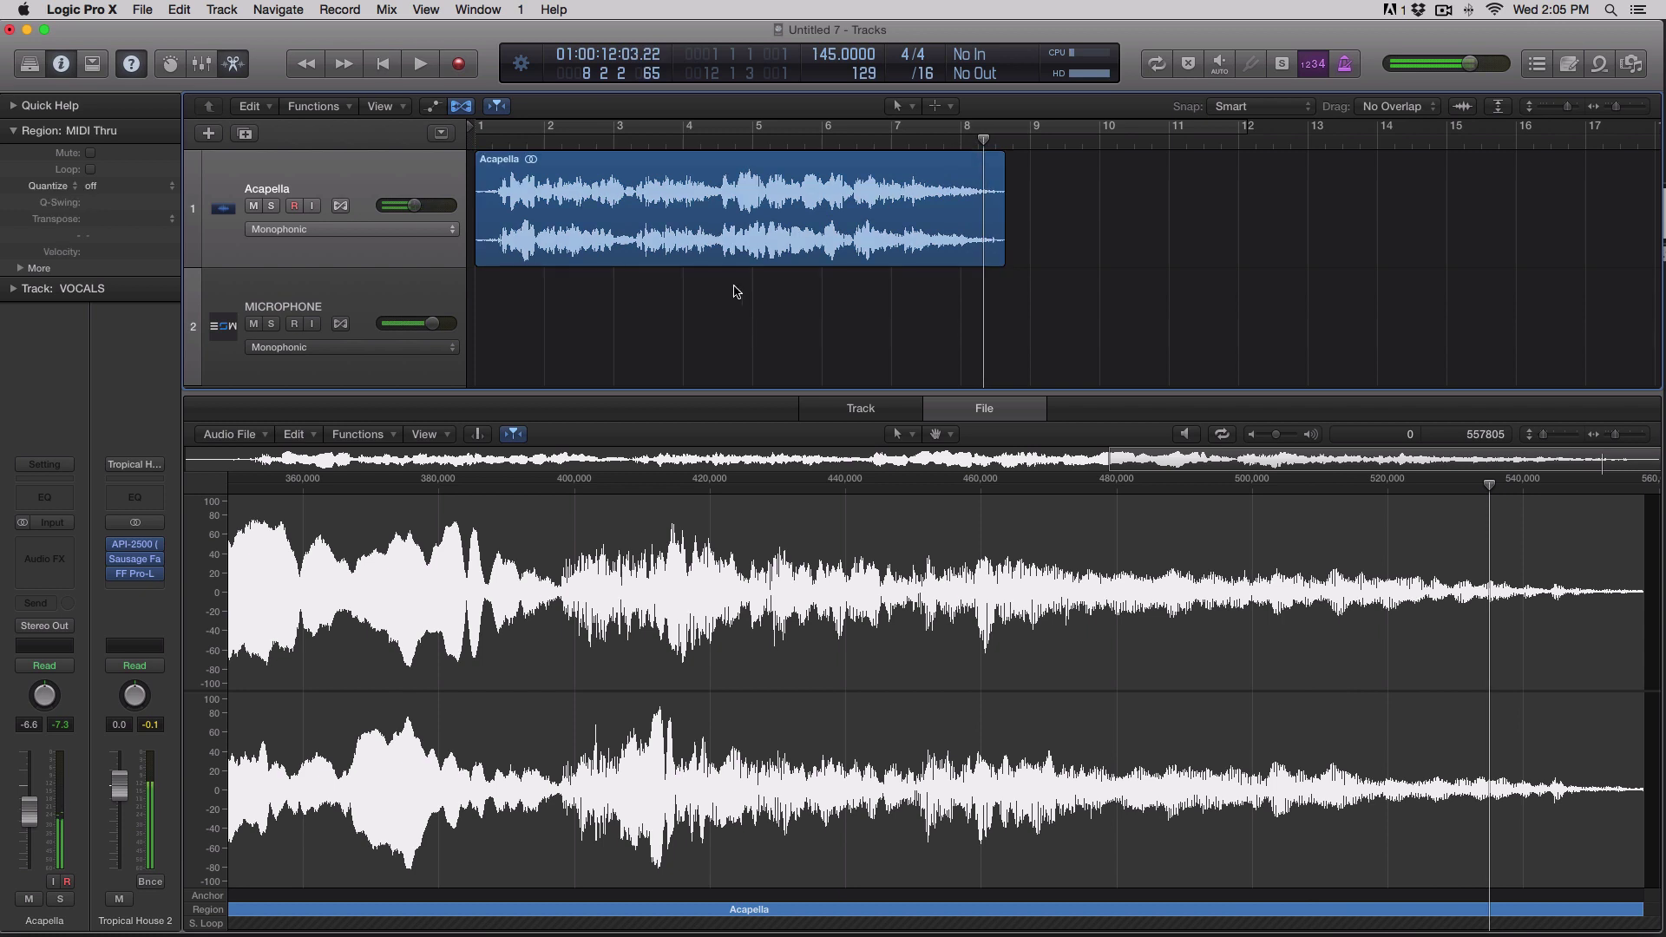
{"action": "left_click", "coordinate": [691, 234]}
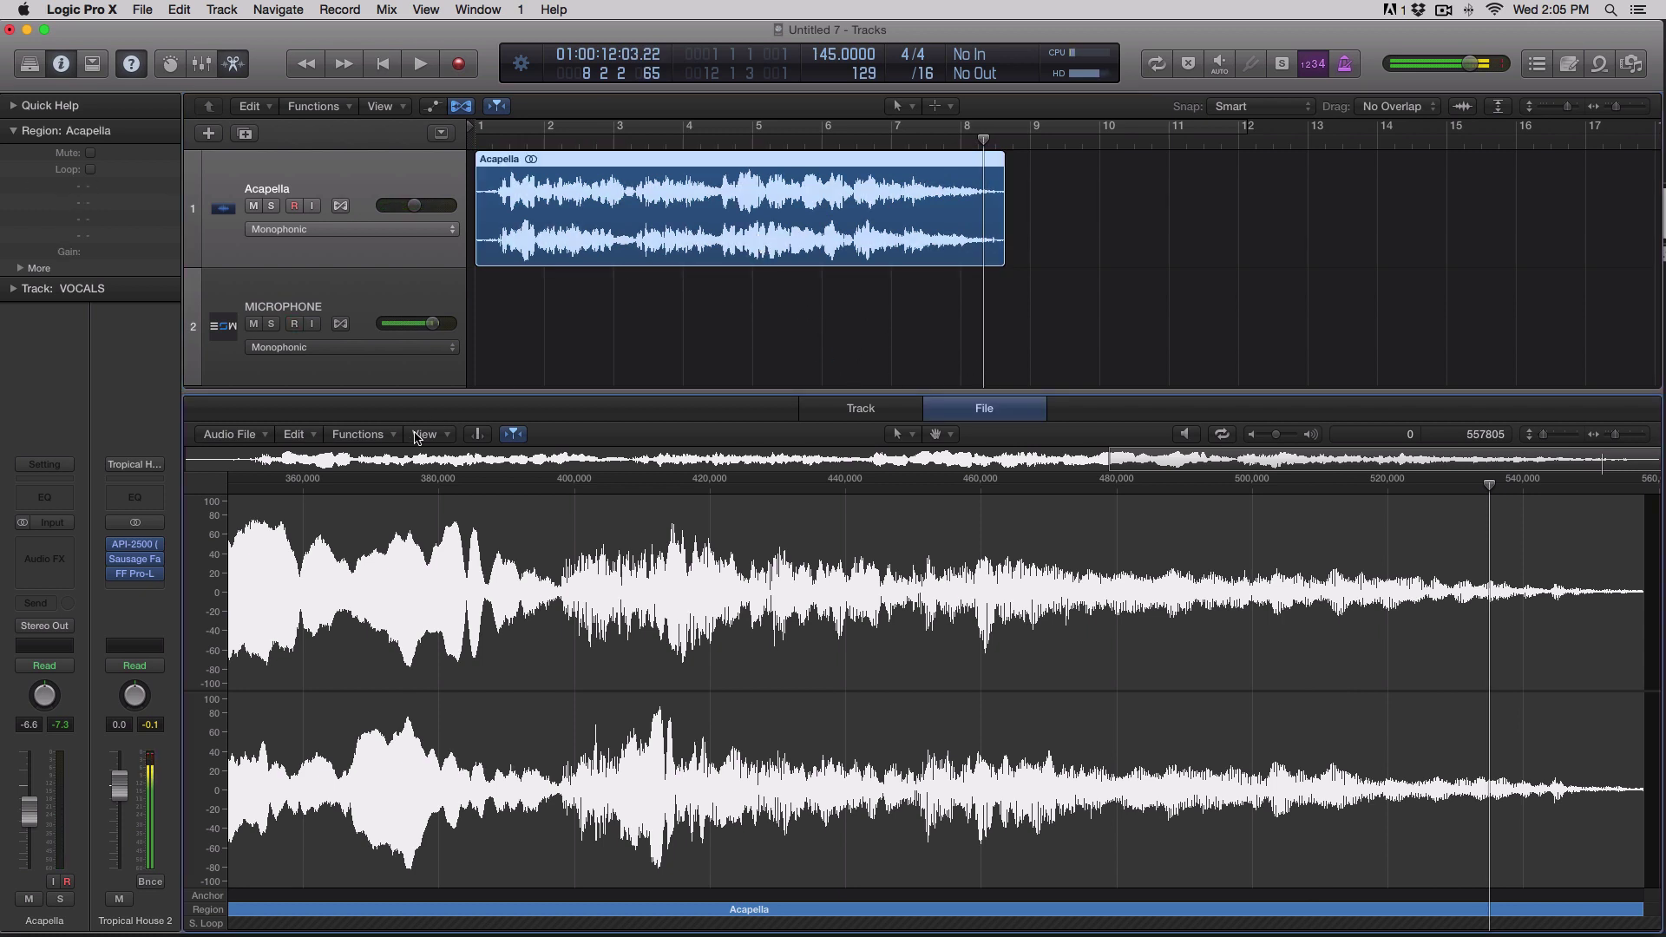
Step: Undo the 185 bpm Time and Pitch stretch from the editor's Edit menu, then open the Mixer with X
{"action": "left_click", "coordinate": [359, 434]}
{"action": "left_click", "coordinate": [298, 438]}
{"action": "left_click", "coordinate": [298, 438]}
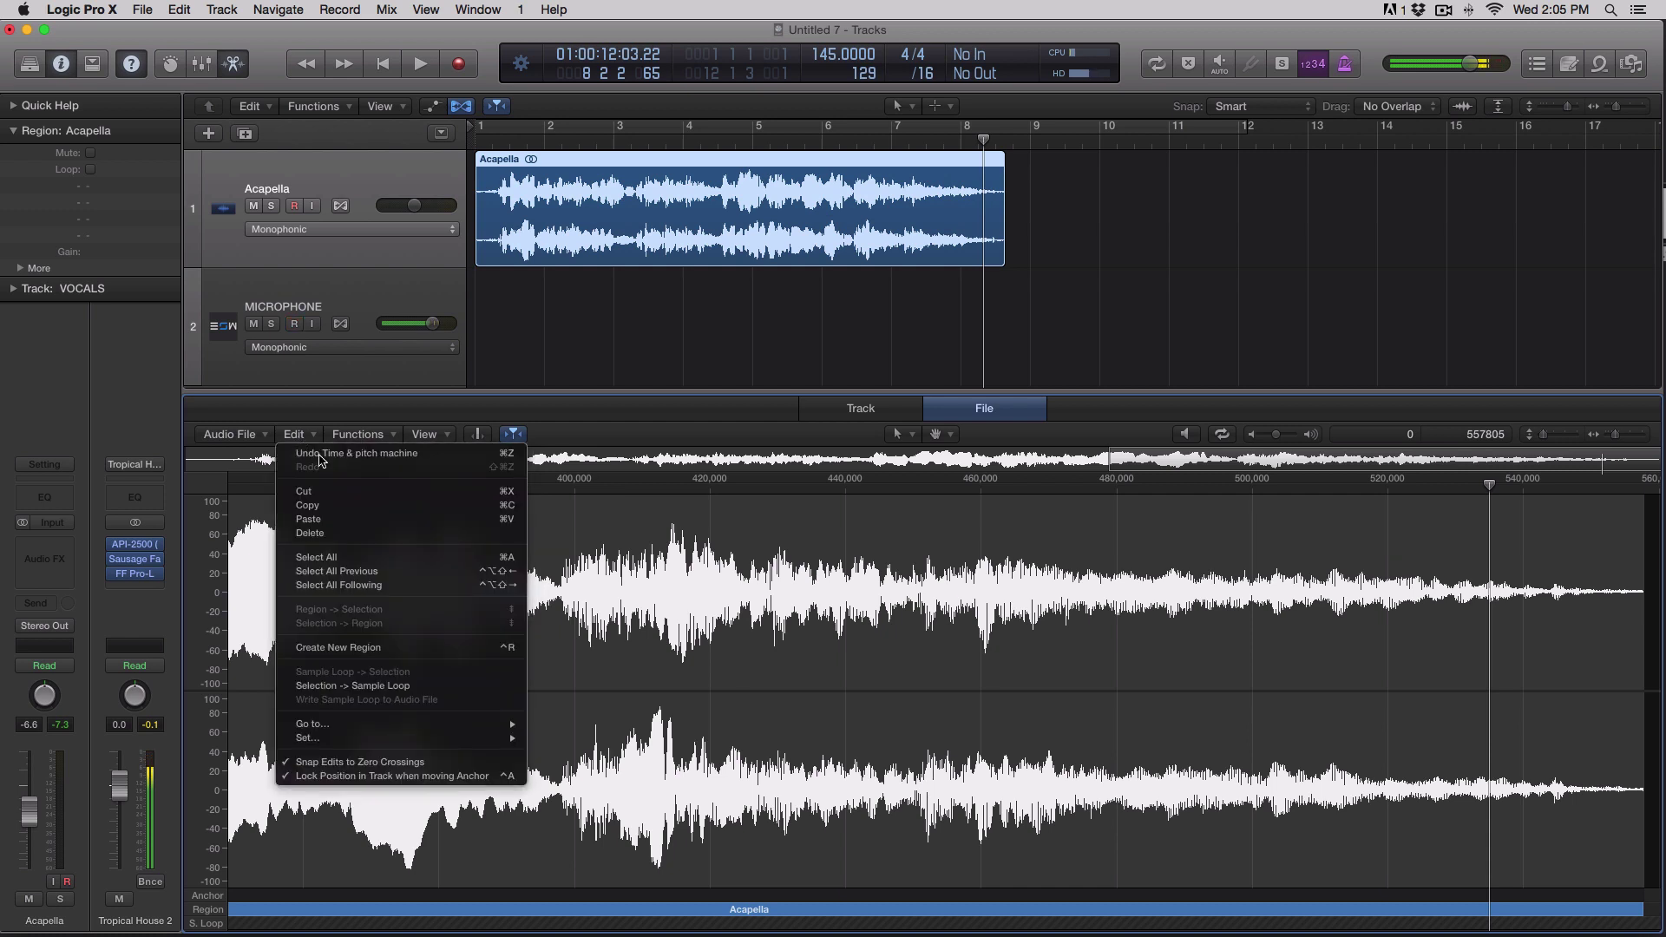
{"action": "left_click", "coordinate": [352, 453]}
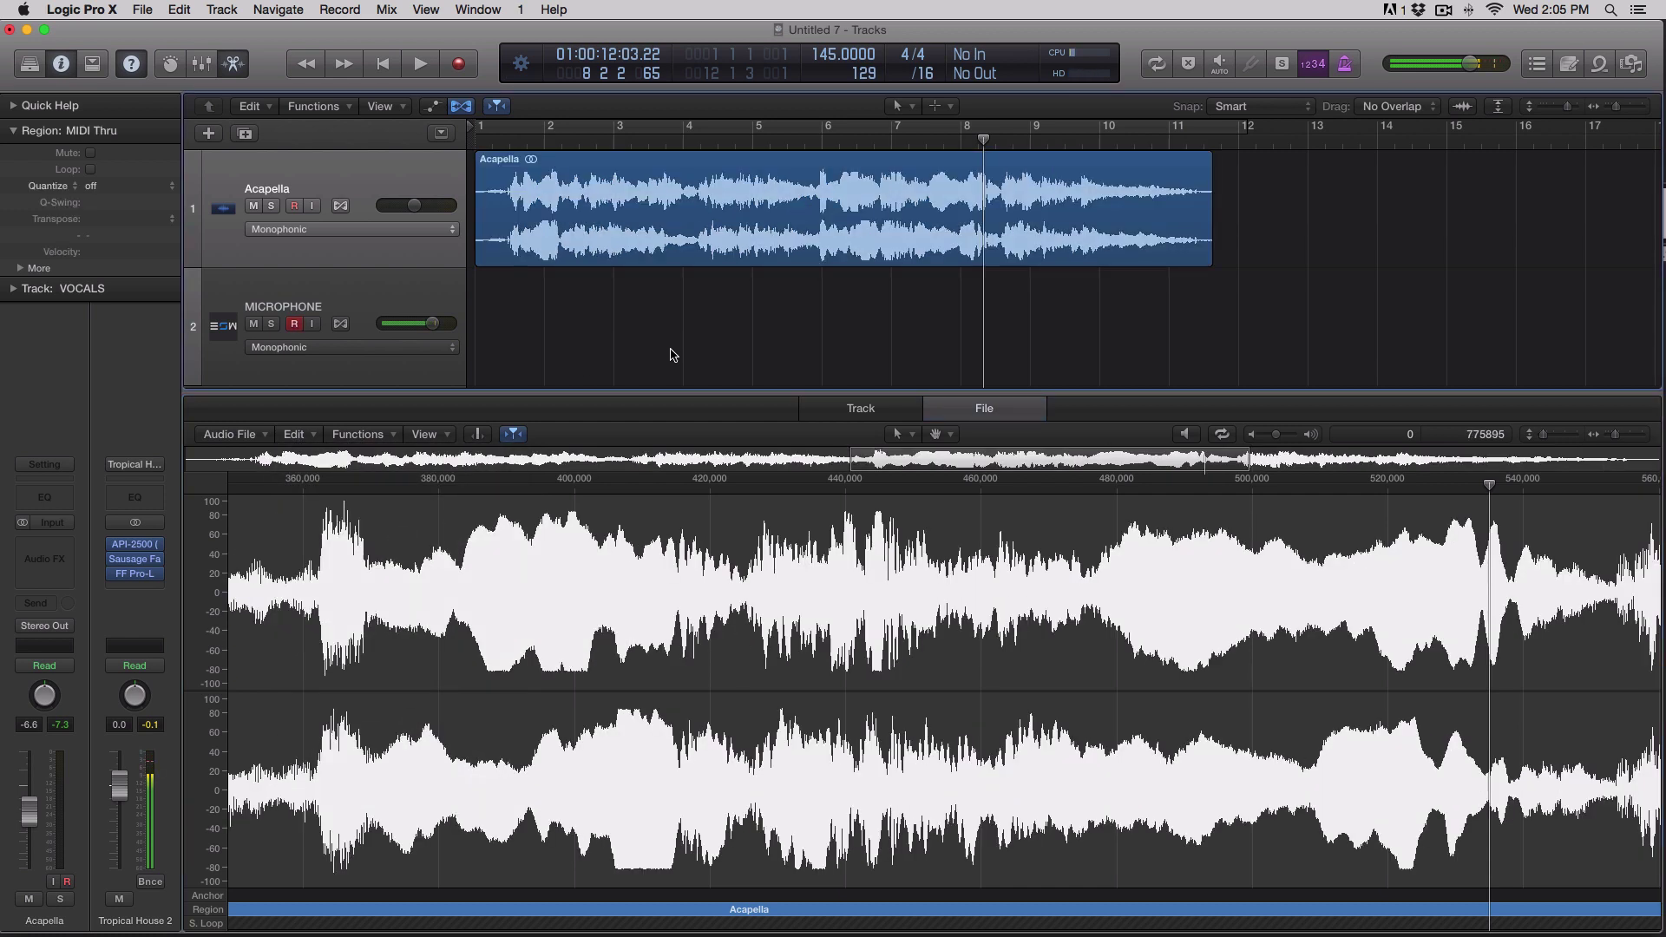
{"action": "key", "text": "x"}
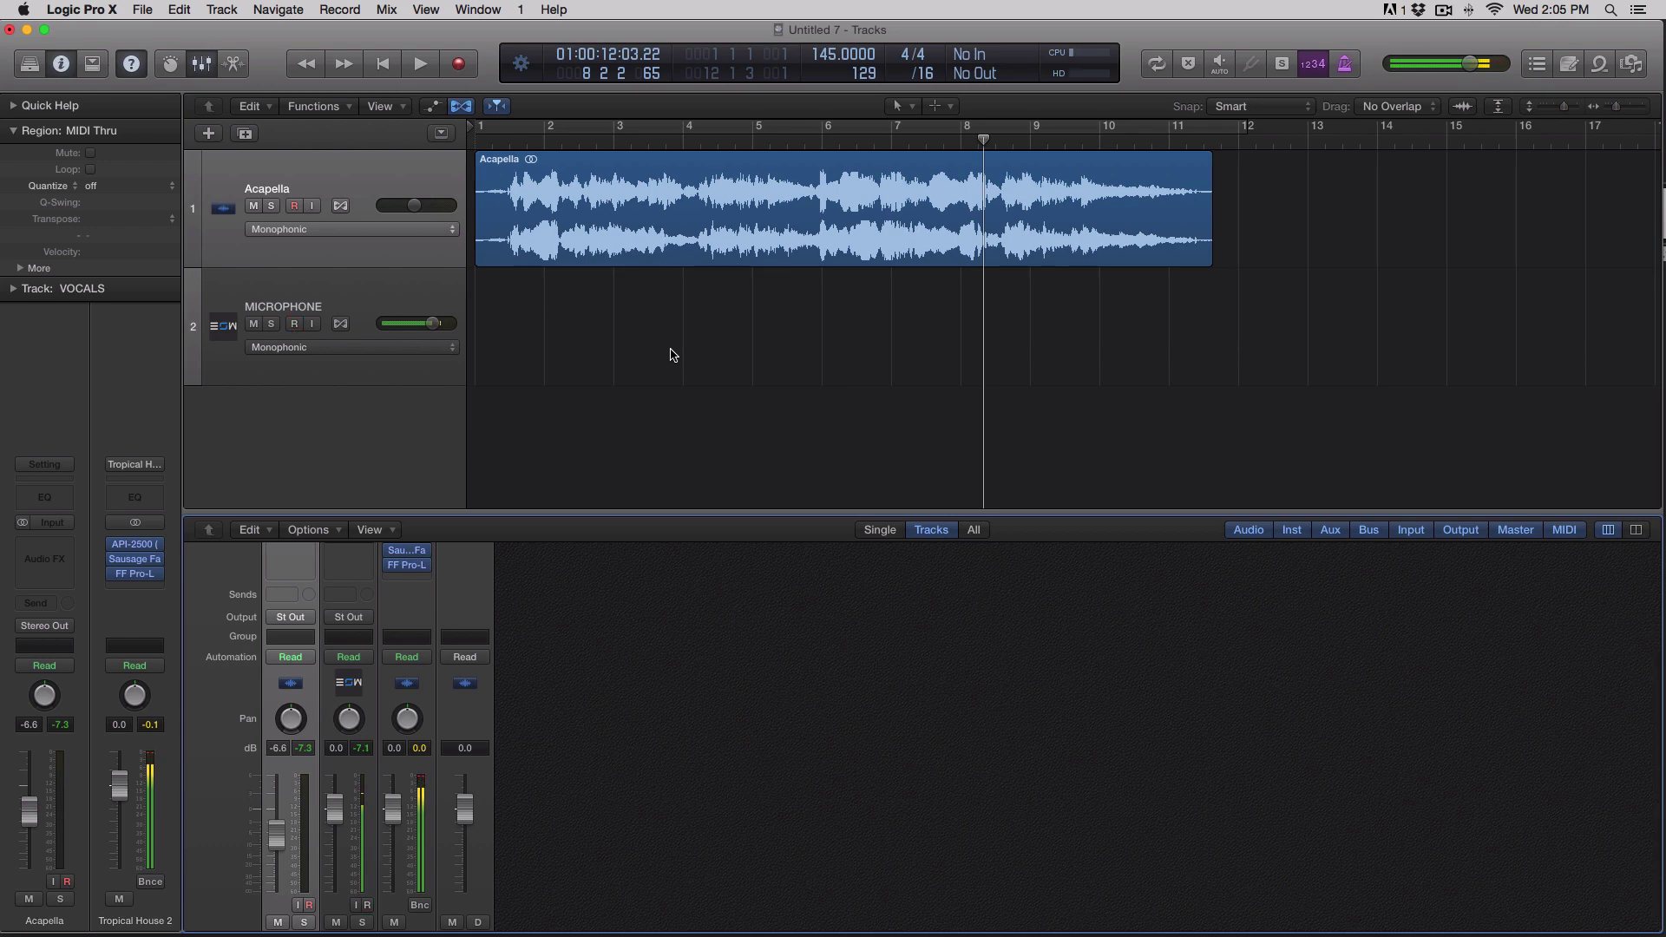